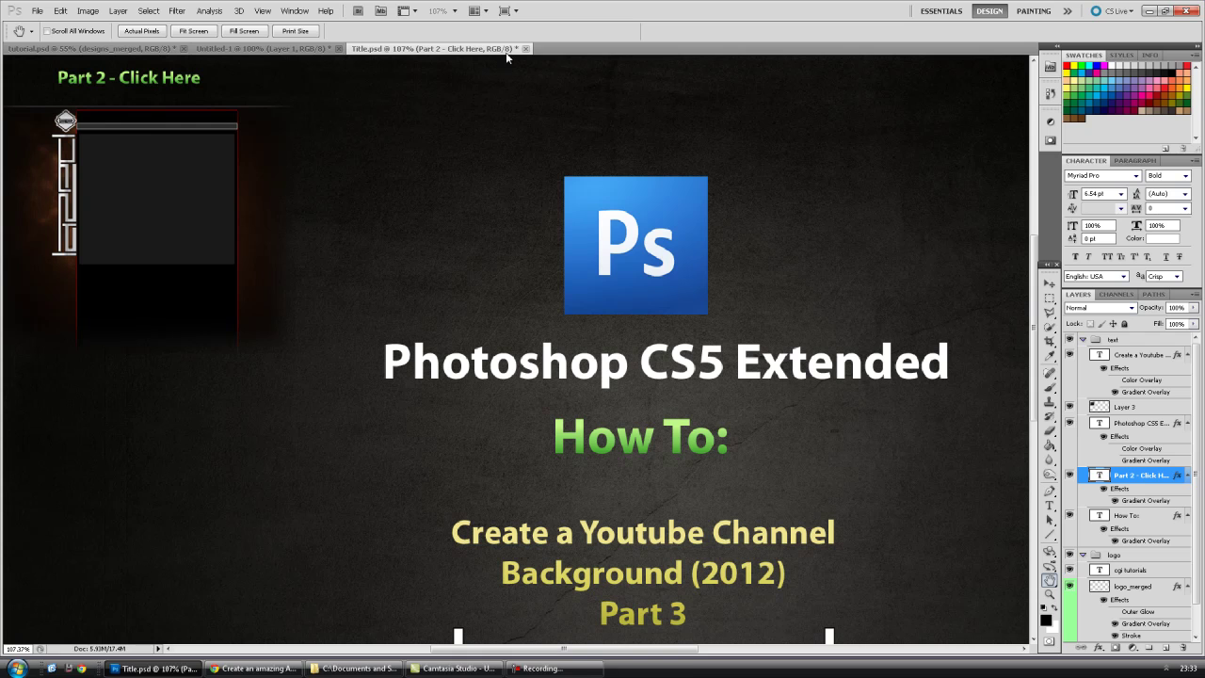
- Close the Title.psd document so Photoshop asks whether to save its changes
click(526, 48)
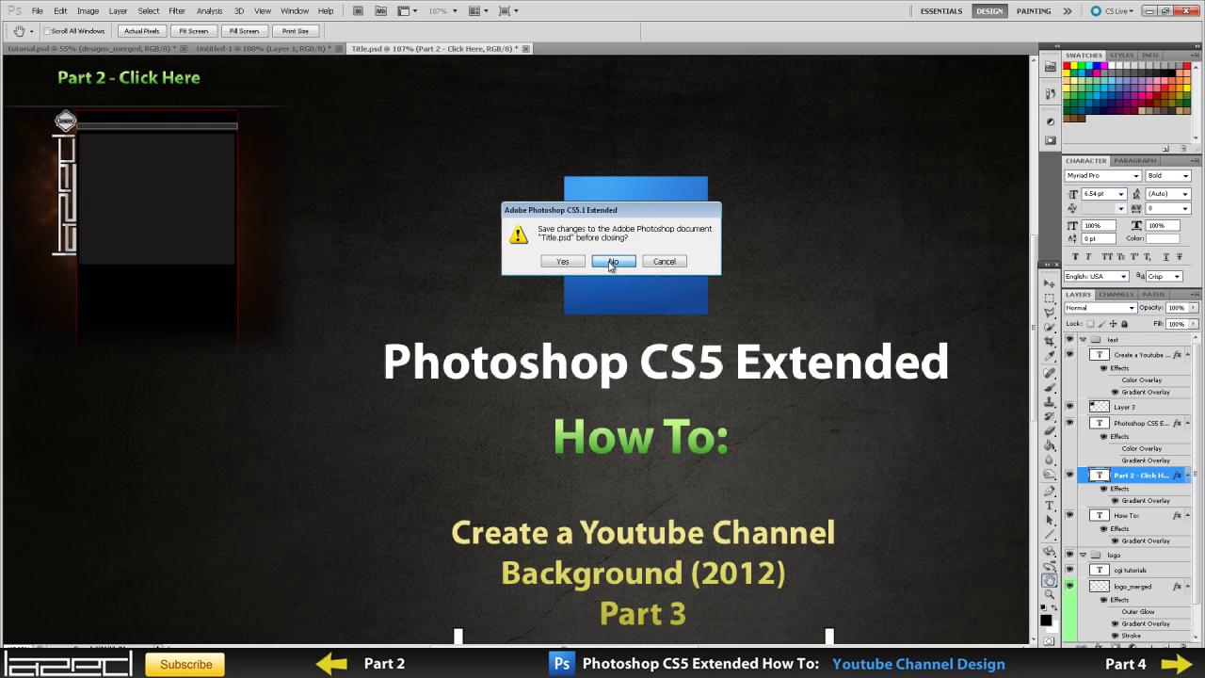
- Close Title.psd without saving, then add a new empty layer in tutorial.psd's designs_merged group
click(613, 262)
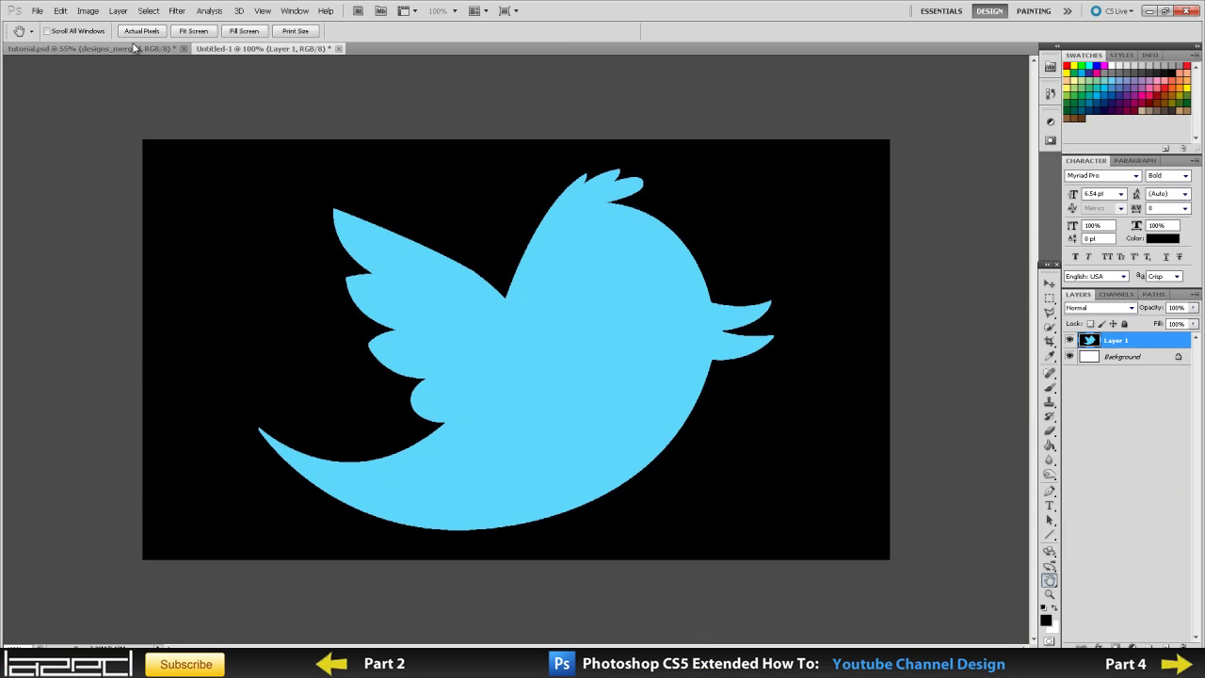
click(134, 47)
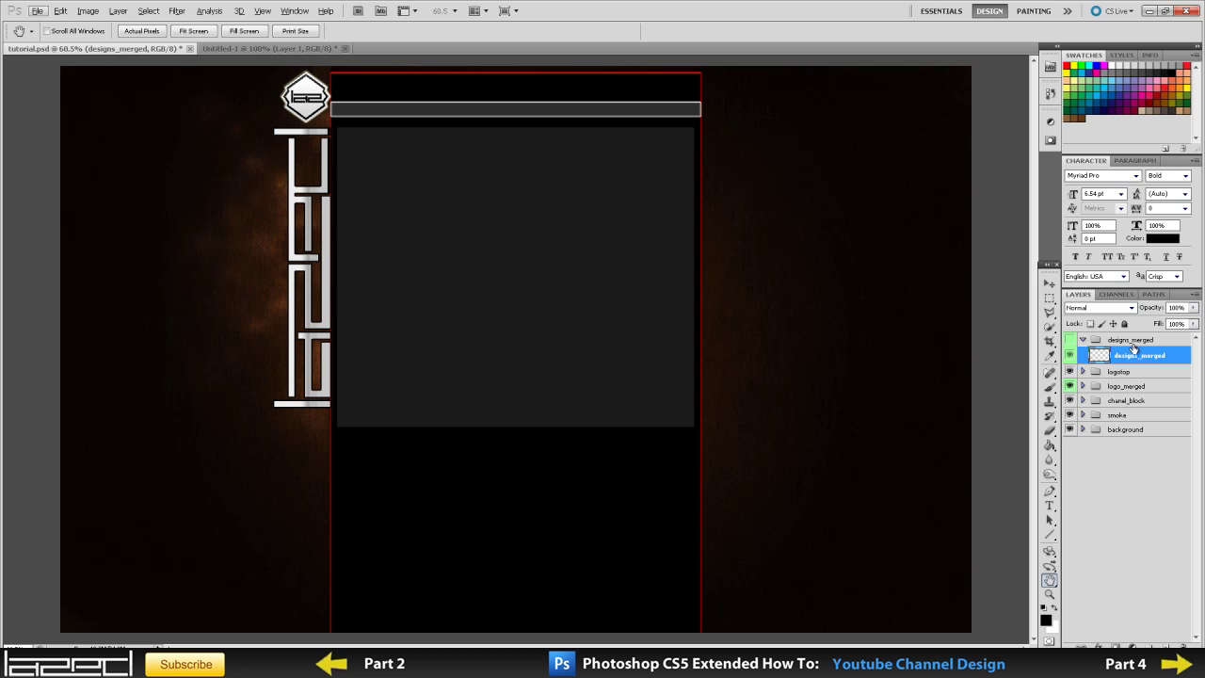
click(1136, 339)
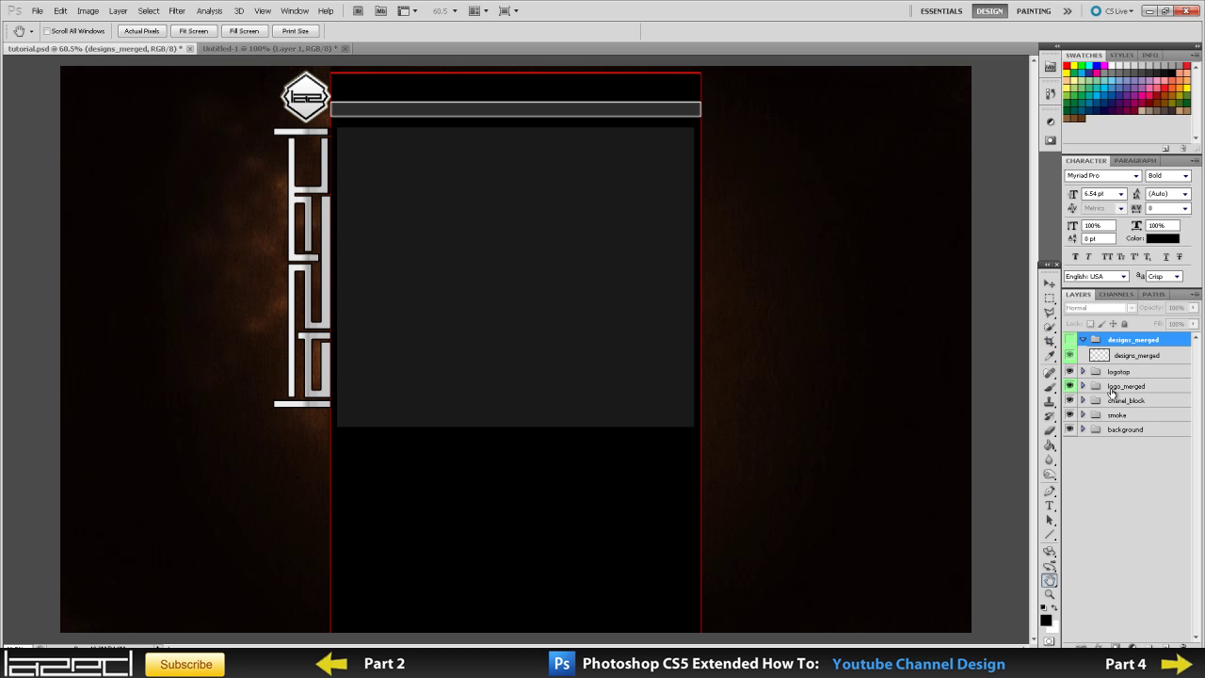
key(ctrl+shift+alt+n)
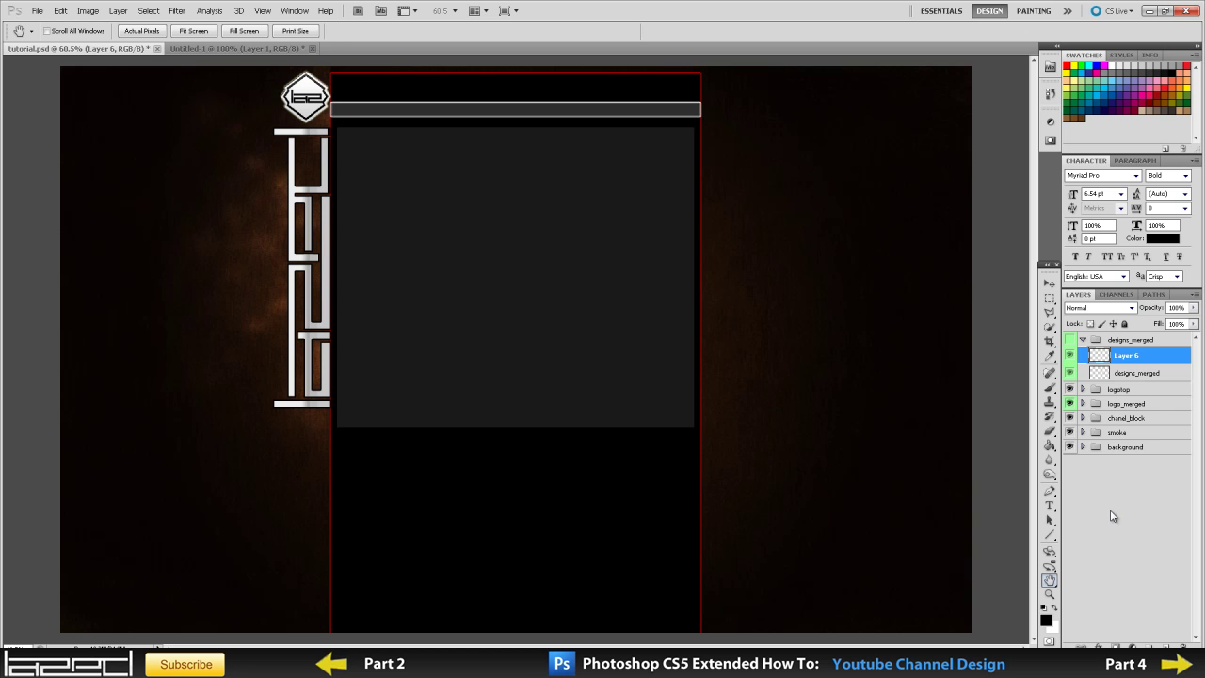
- Recreate Layer 6 and move it below the designs_merged layer
key(ctrl+e)
click(1117, 339)
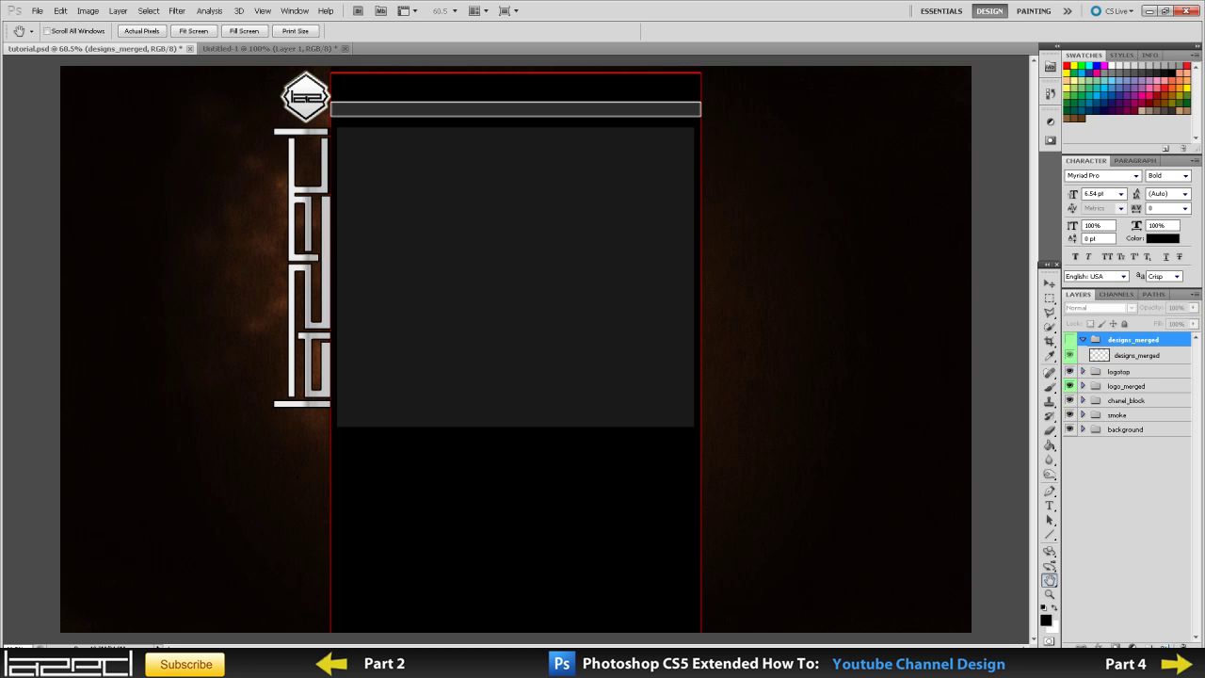
key(ctrl+shift+alt+n)
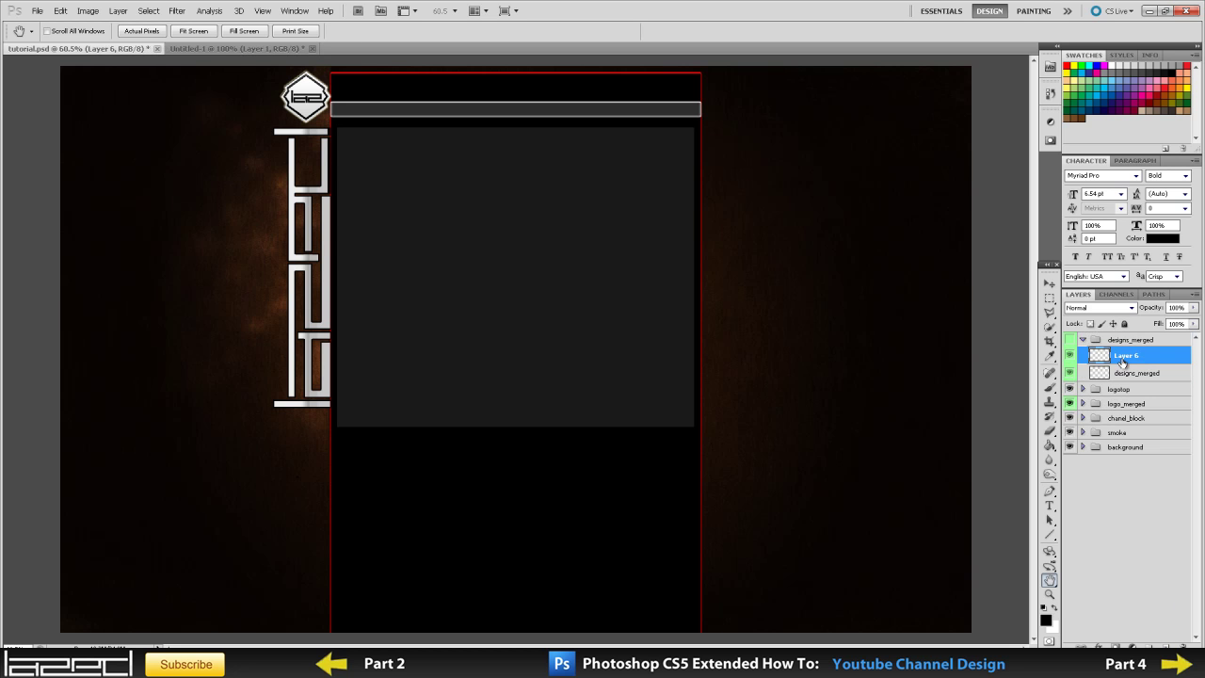
key(ctrl+bracketleft)
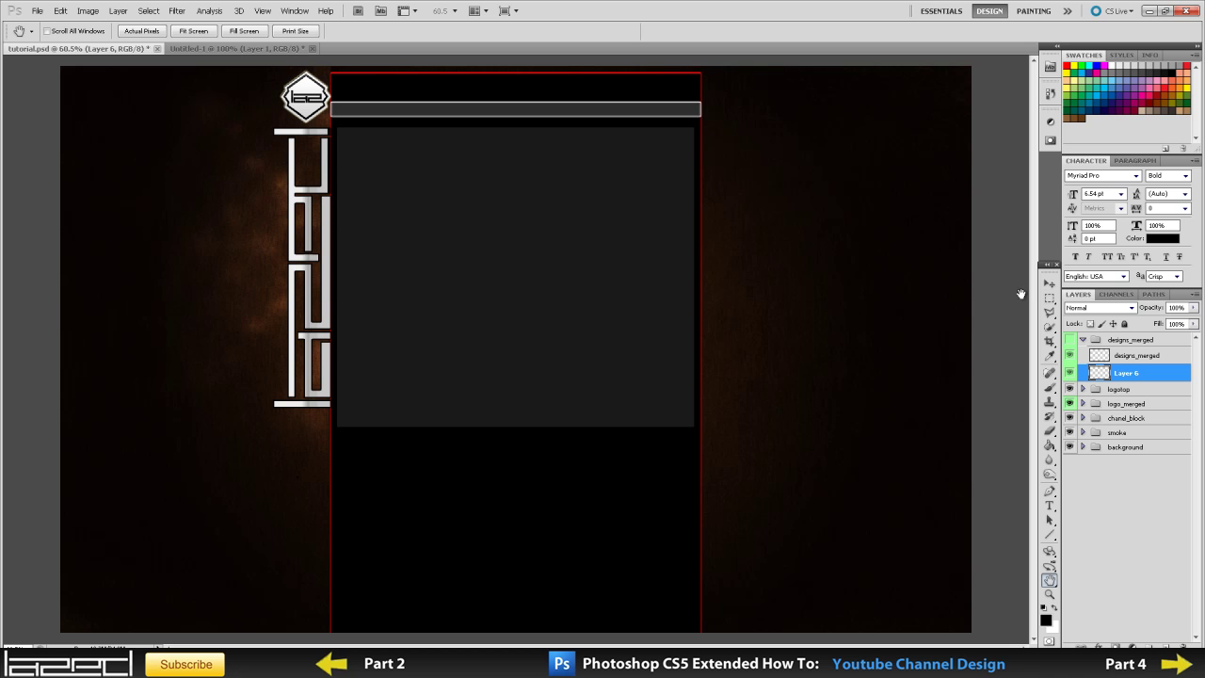
- Draw the square with the Rectangular Marquee and make the designs_merged group visible
click(1049, 298)
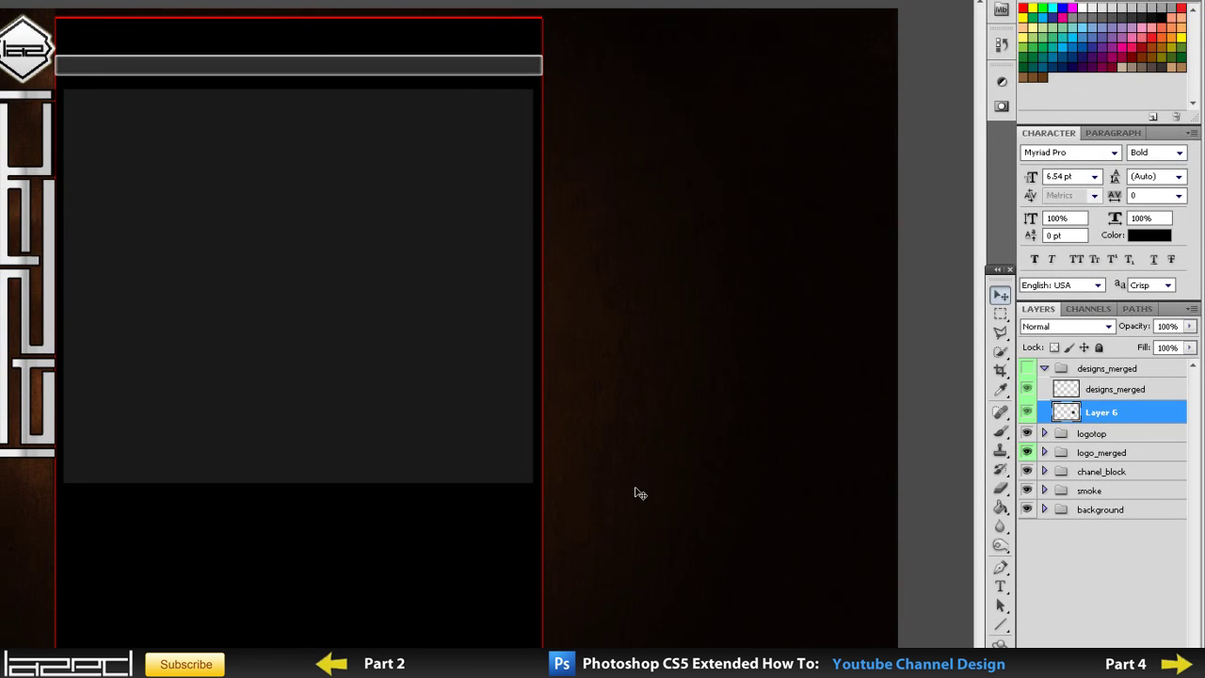
key(ctrl+plus)
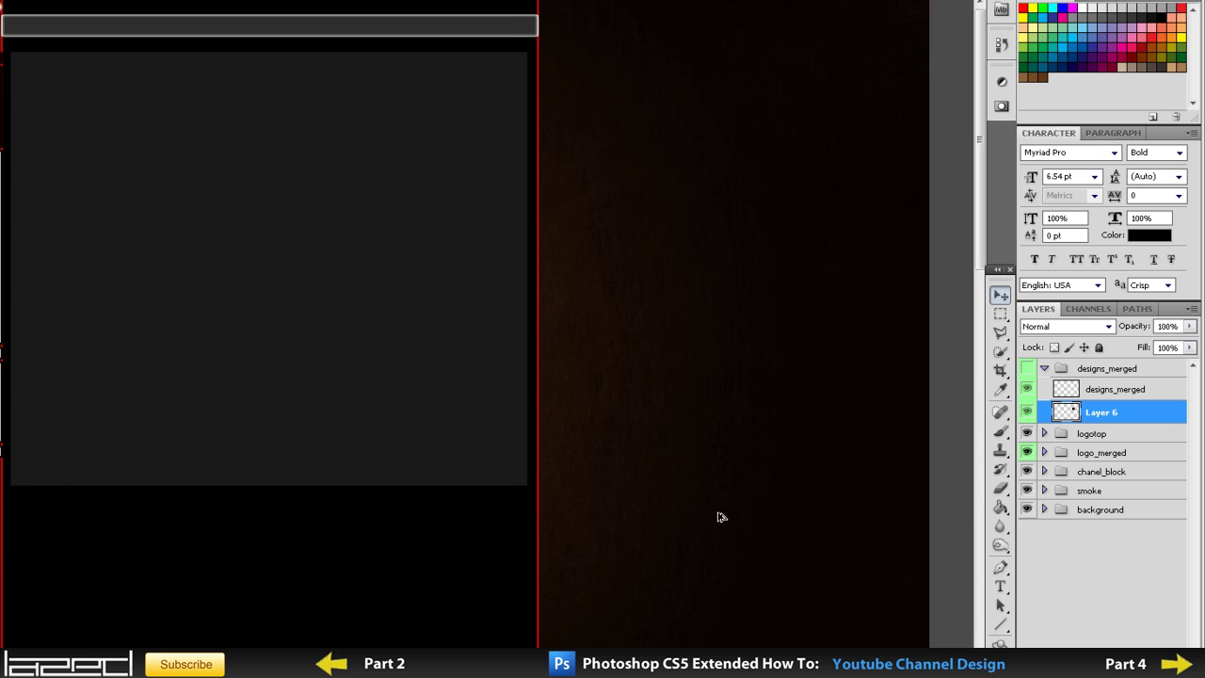
key(ctrl+minus)
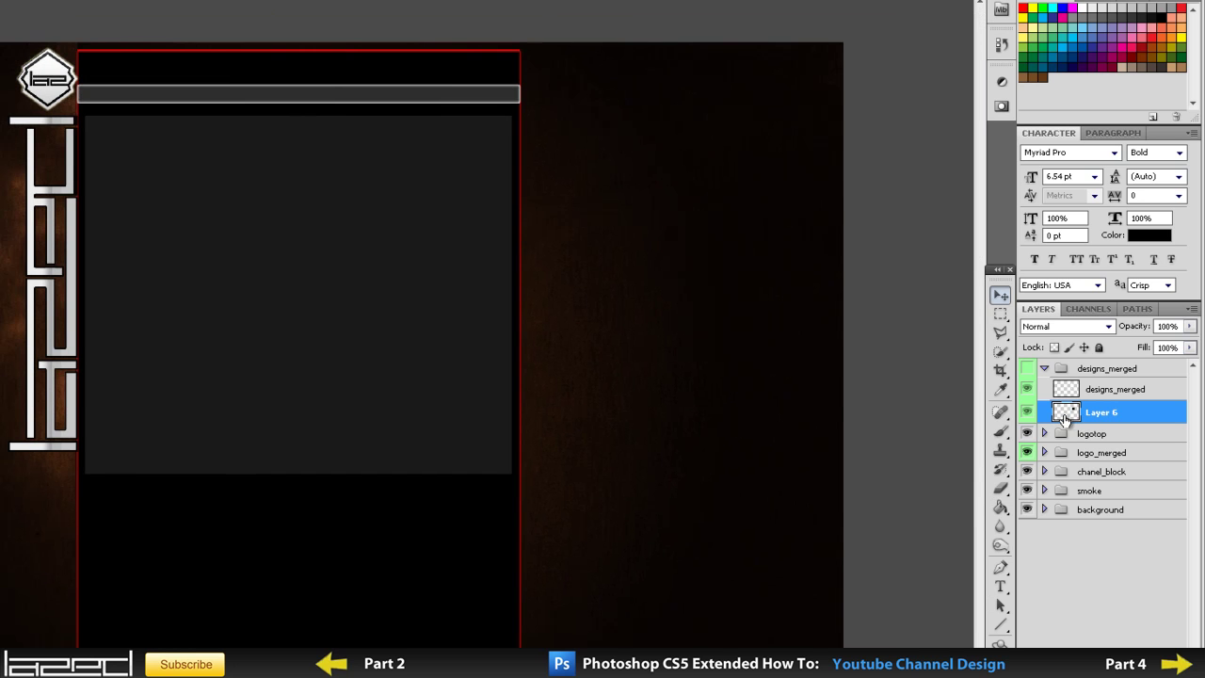
click(1025, 368)
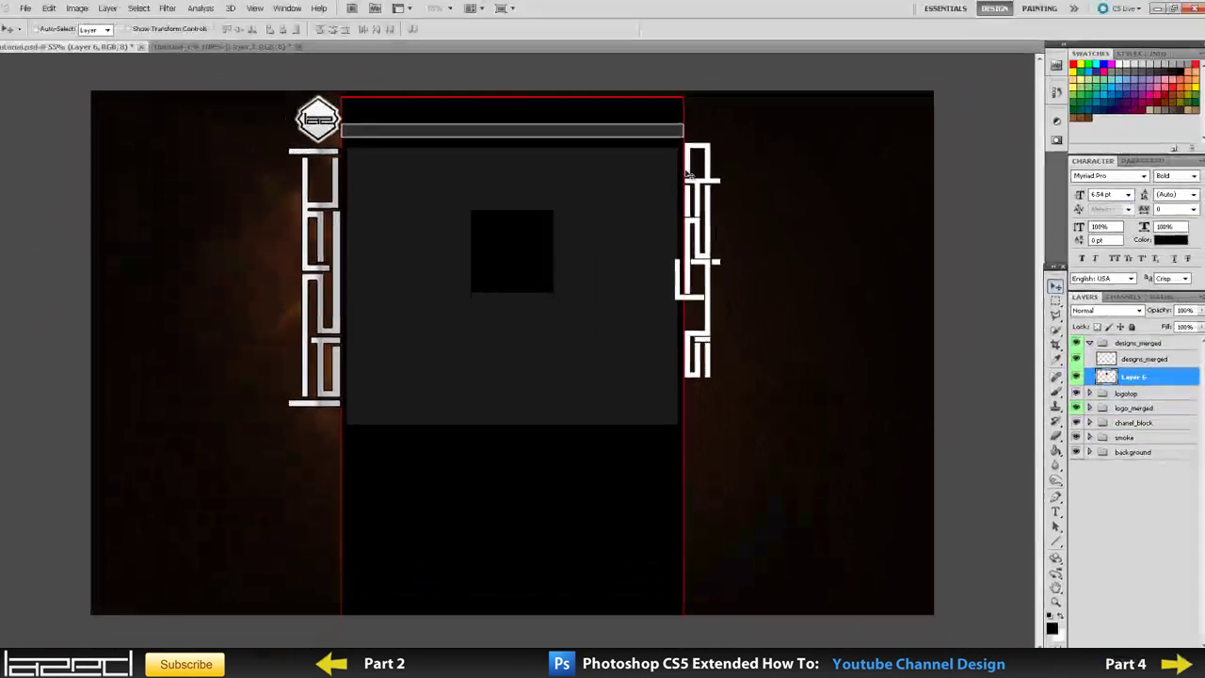
- Copy the layer style from the lazed_logo_merged logo layer
key(alt+bracketright)
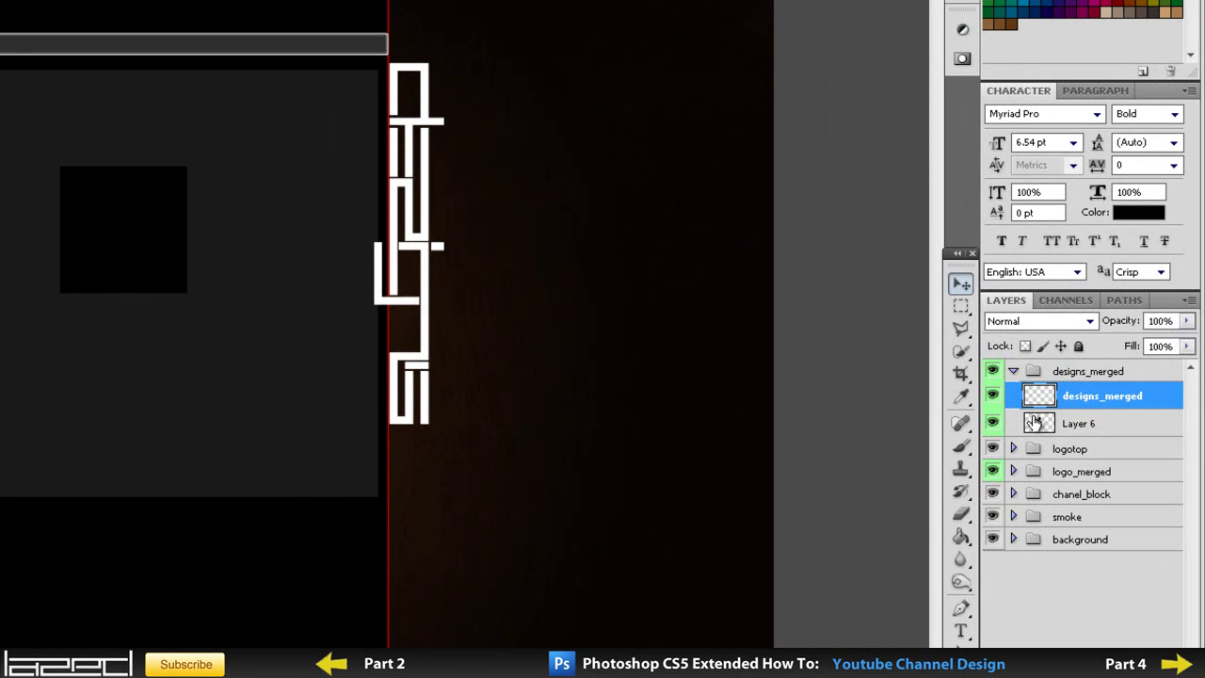
click(1014, 472)
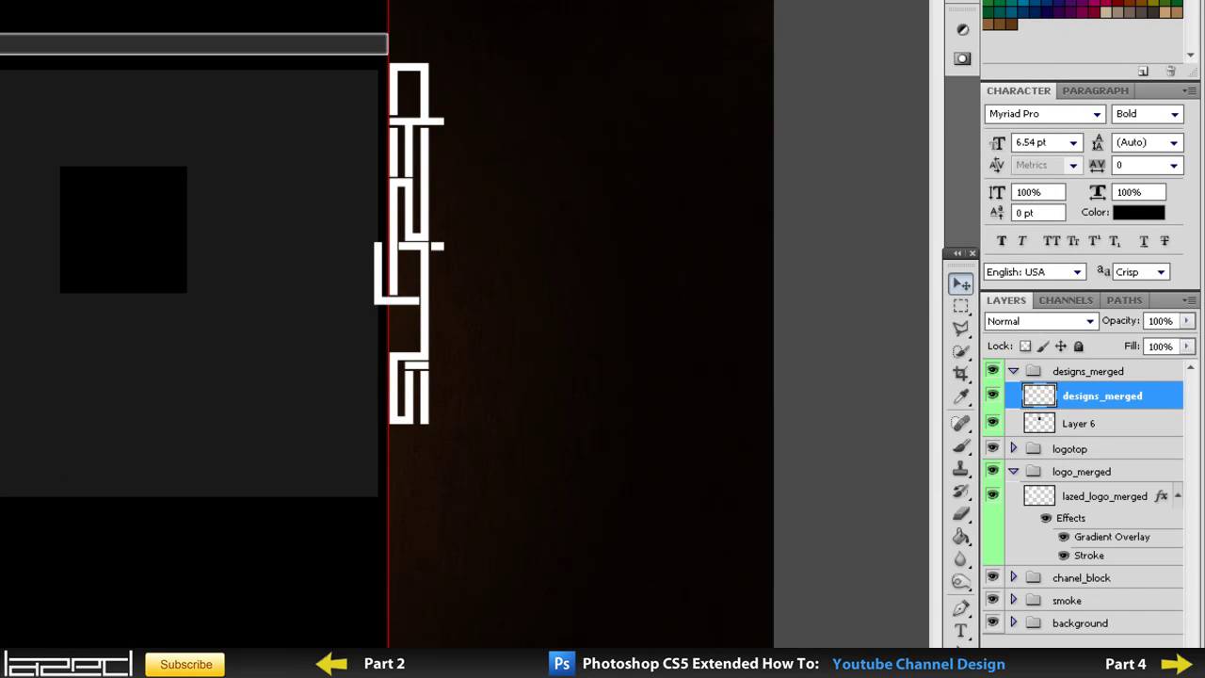
click(1092, 499)
right_click(1048, 499)
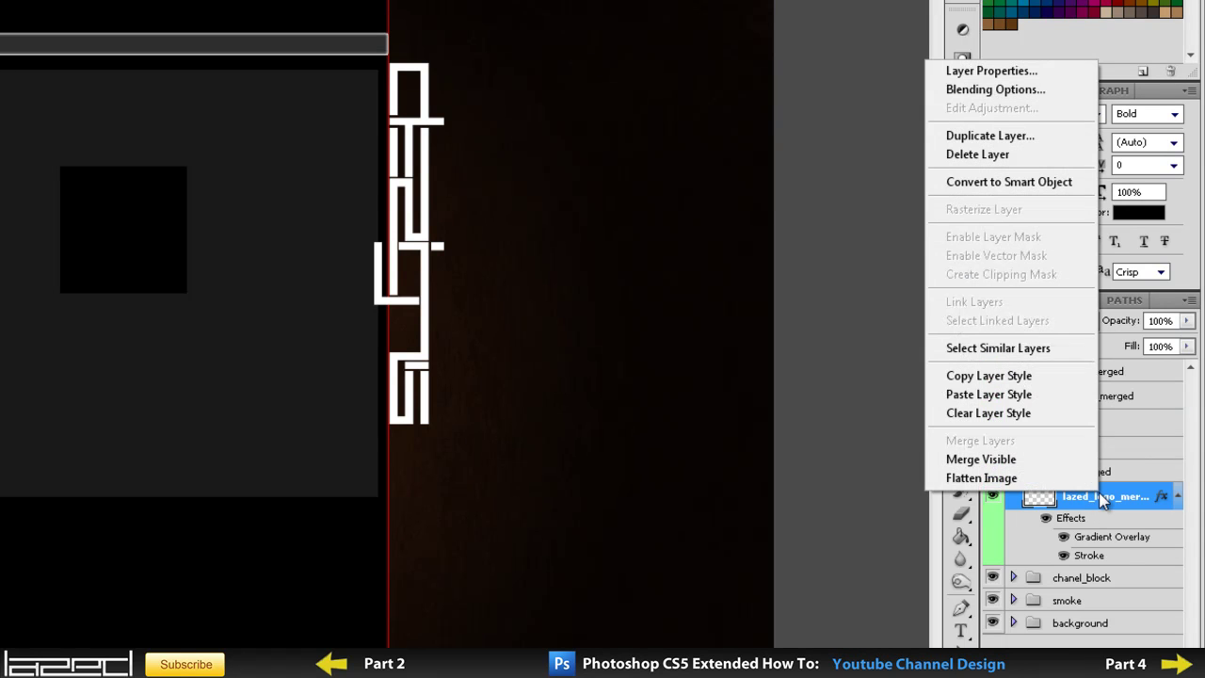
click(1062, 381)
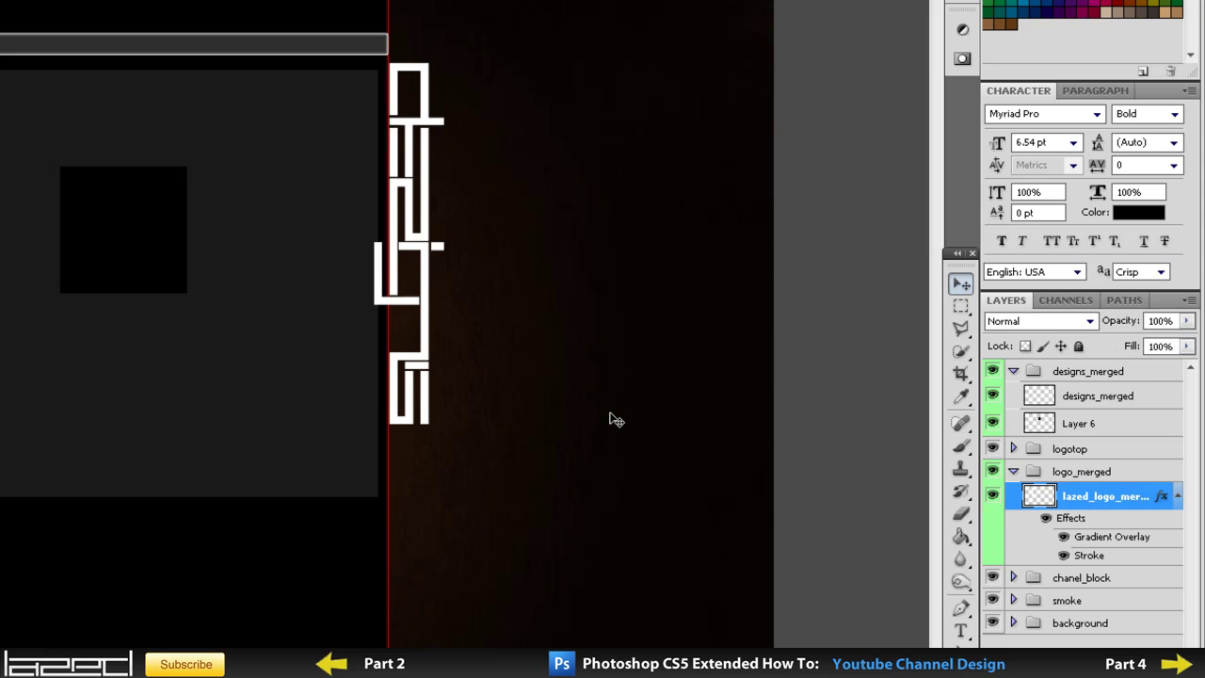
- Paste the copied Gradient Overlay and Stroke style onto designs_merged
click(1103, 395)
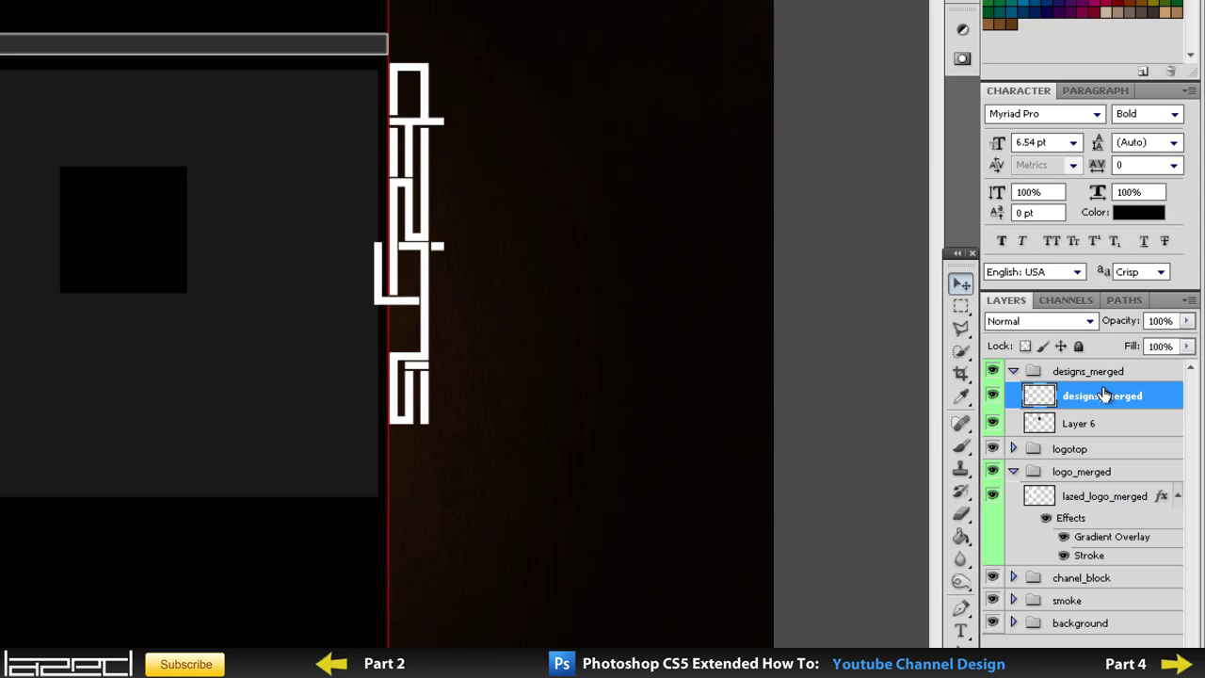
right_click(1039, 397)
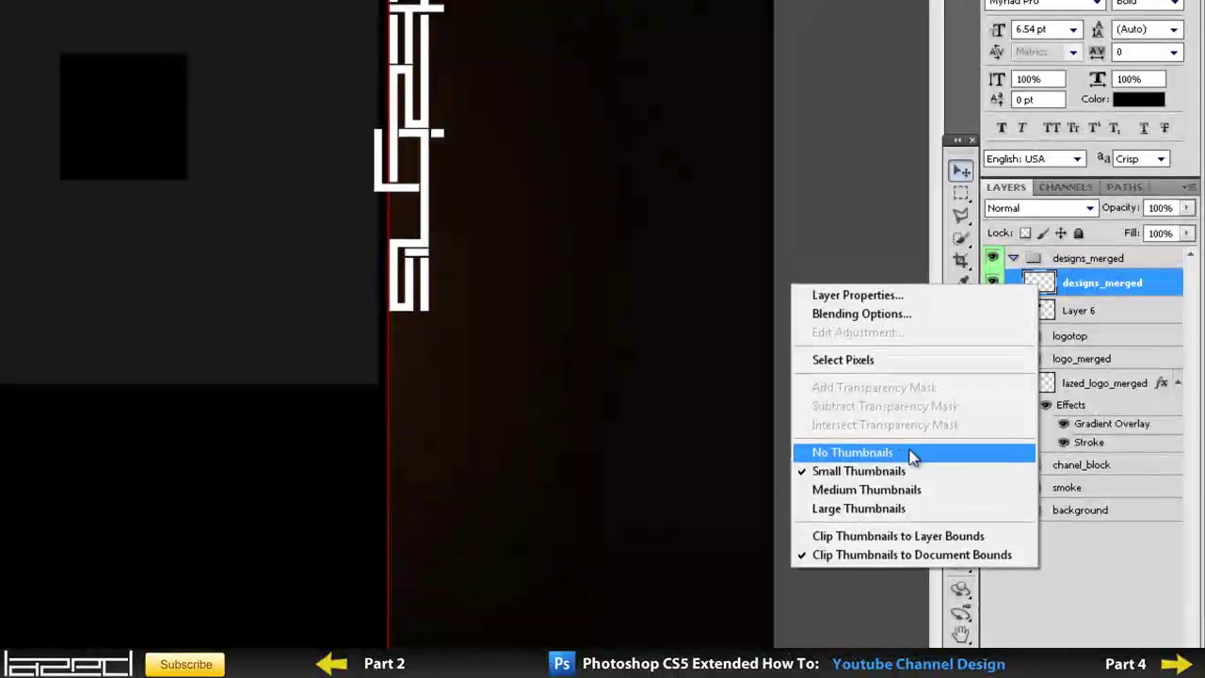
right_click(1157, 282)
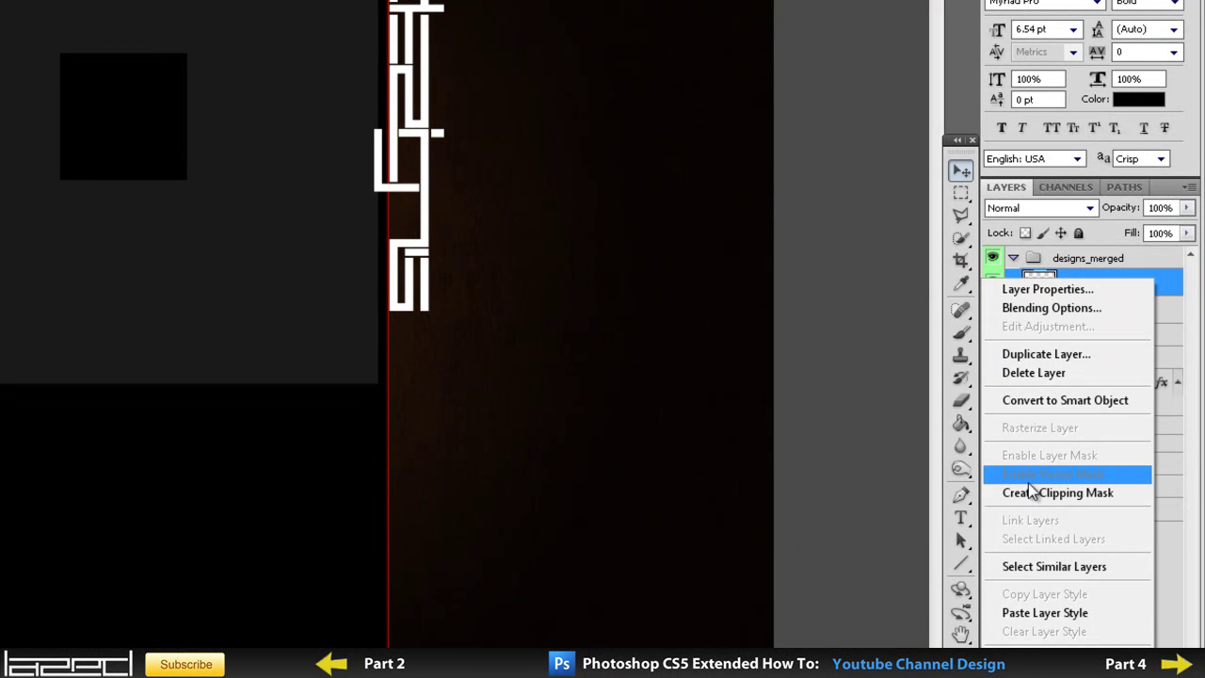
click(1028, 612)
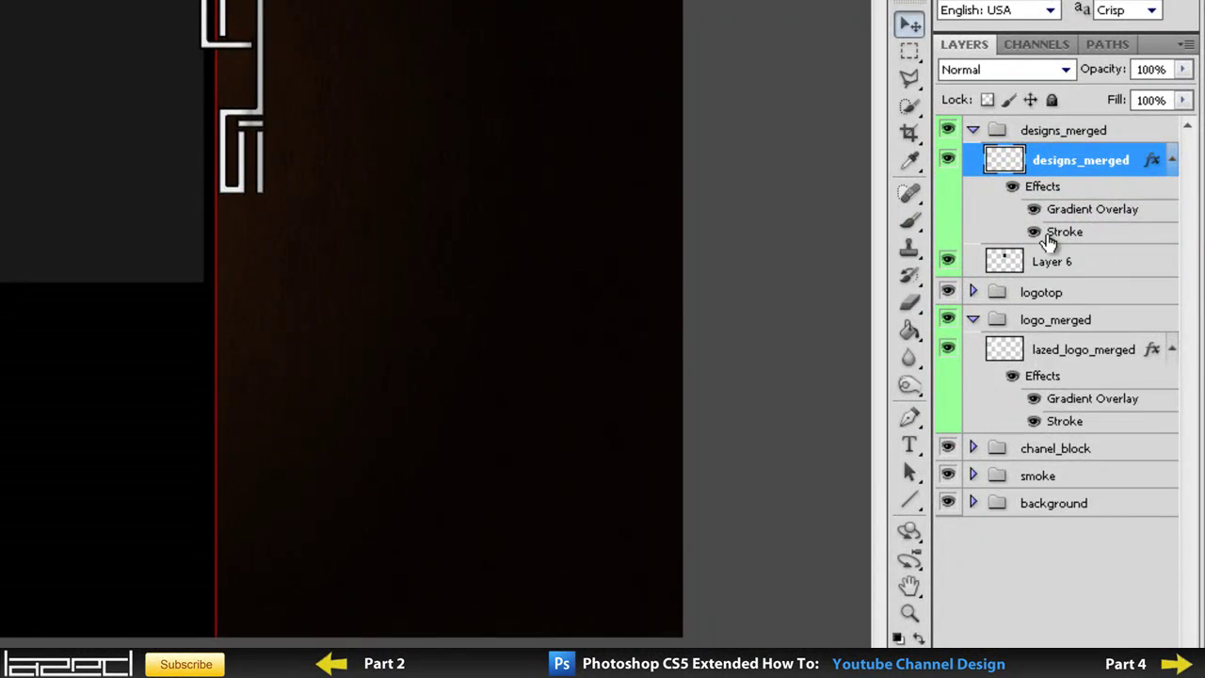
- Try 1 px and 2 px stroke sizes on designs_merged, settling on a 1 px inside stroke
double_click(1052, 233)
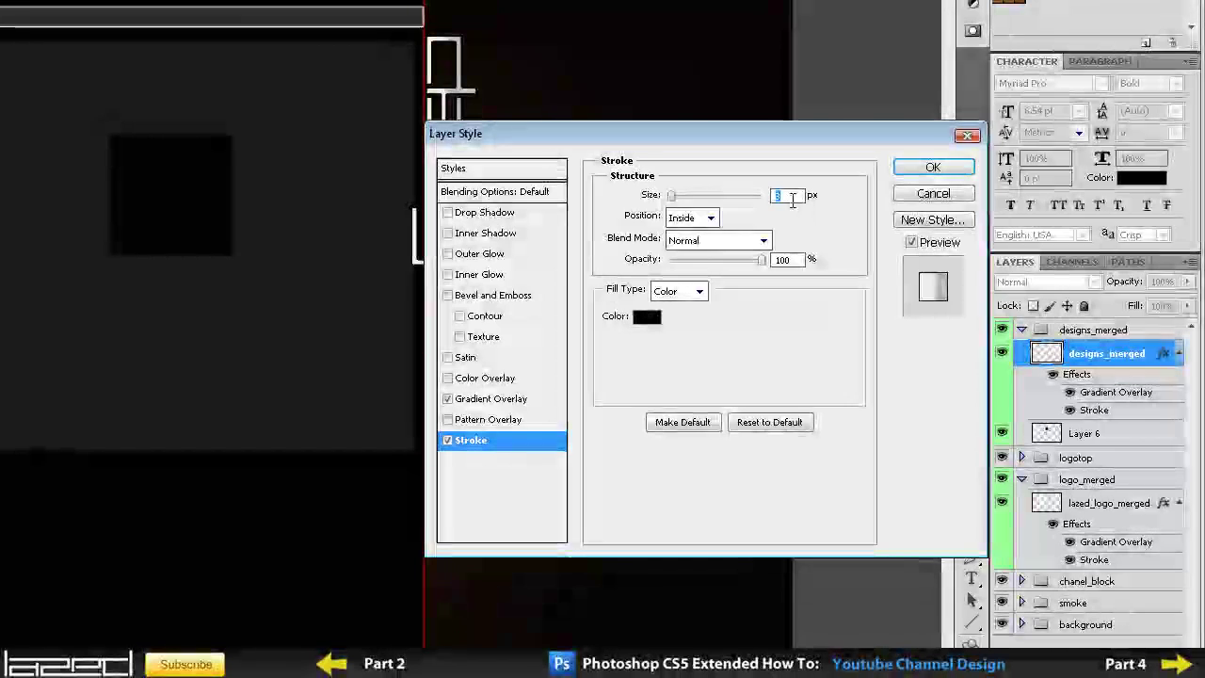
text(1)
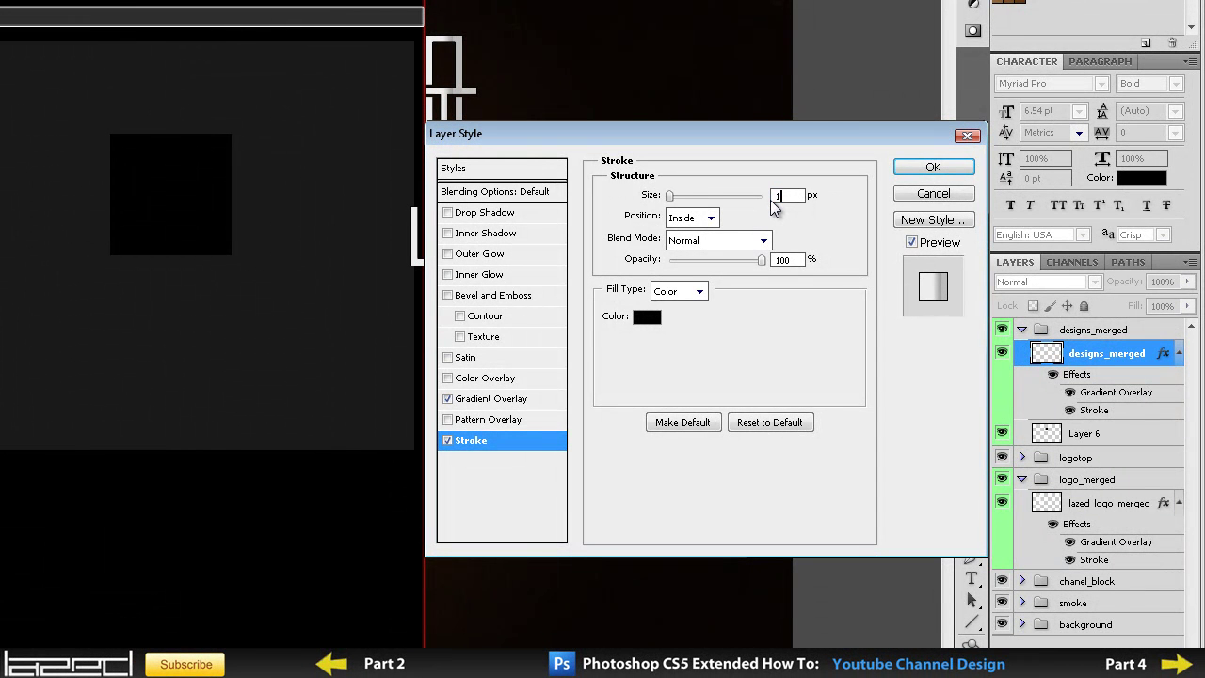
key(BackSpace)
text(2)
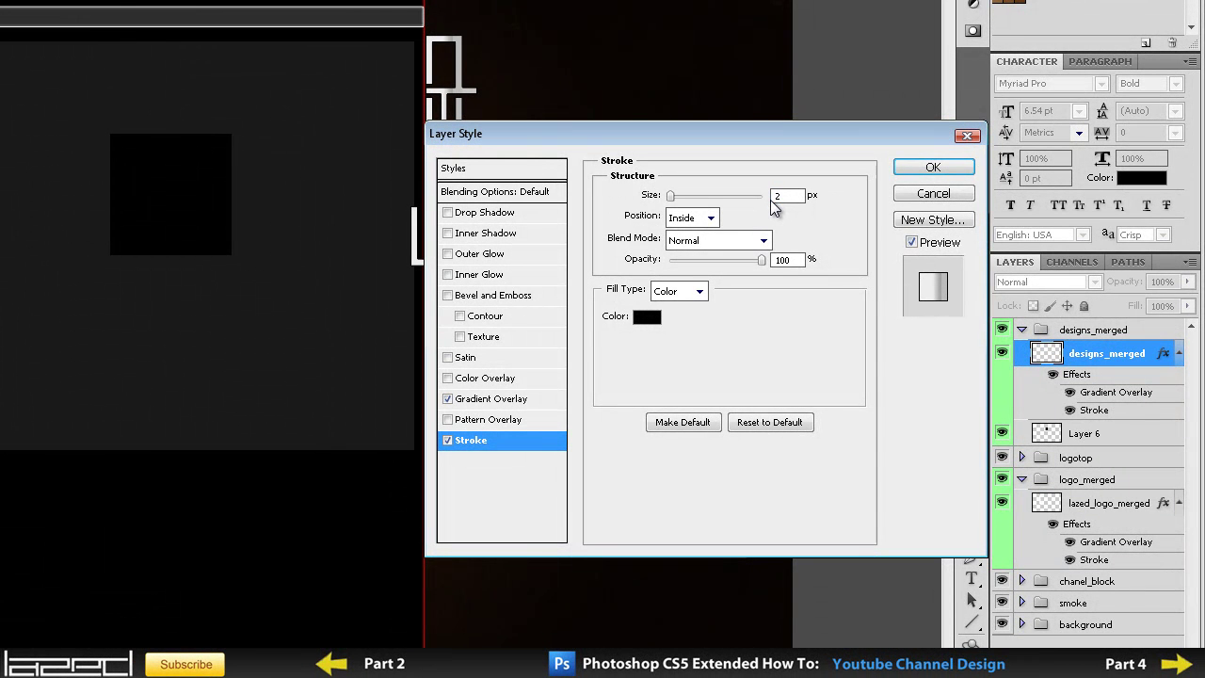
click(930, 166)
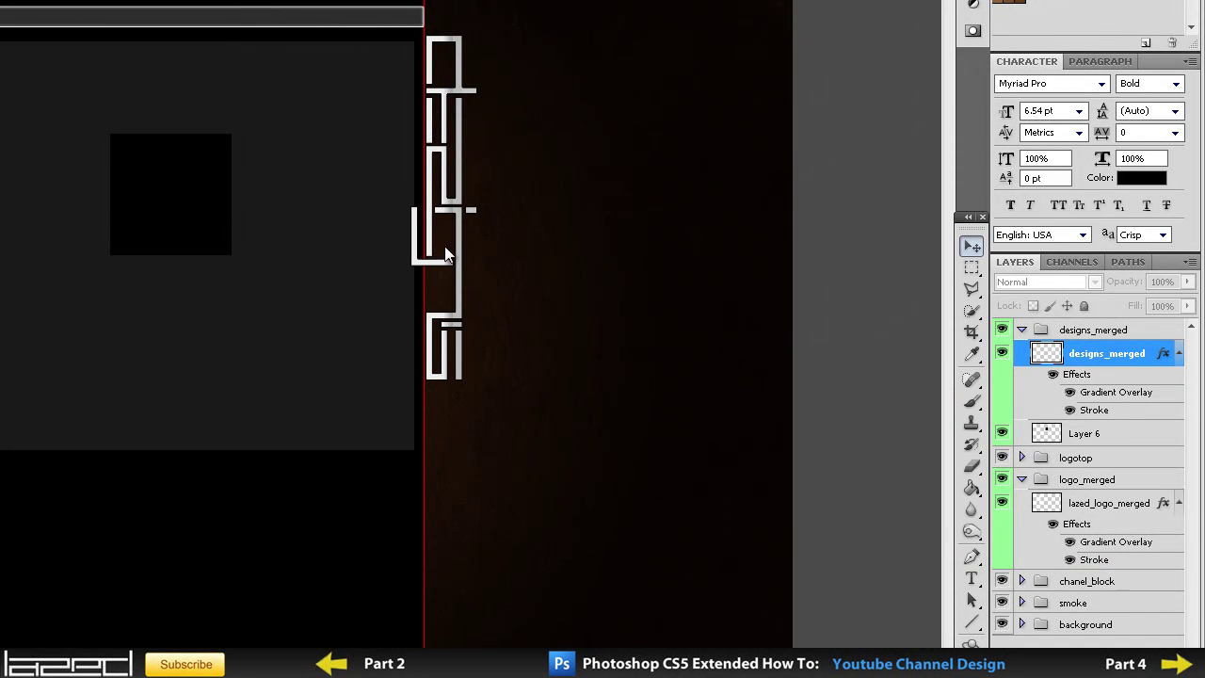
double_click(1087, 411)
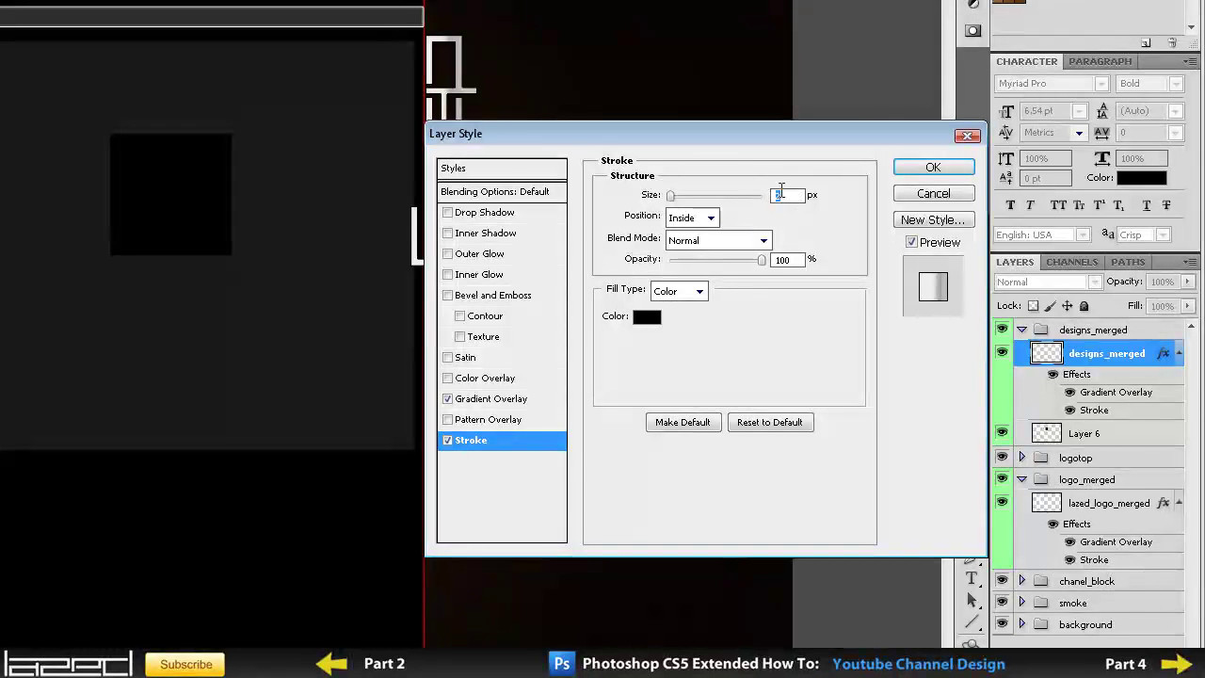
click(929, 166)
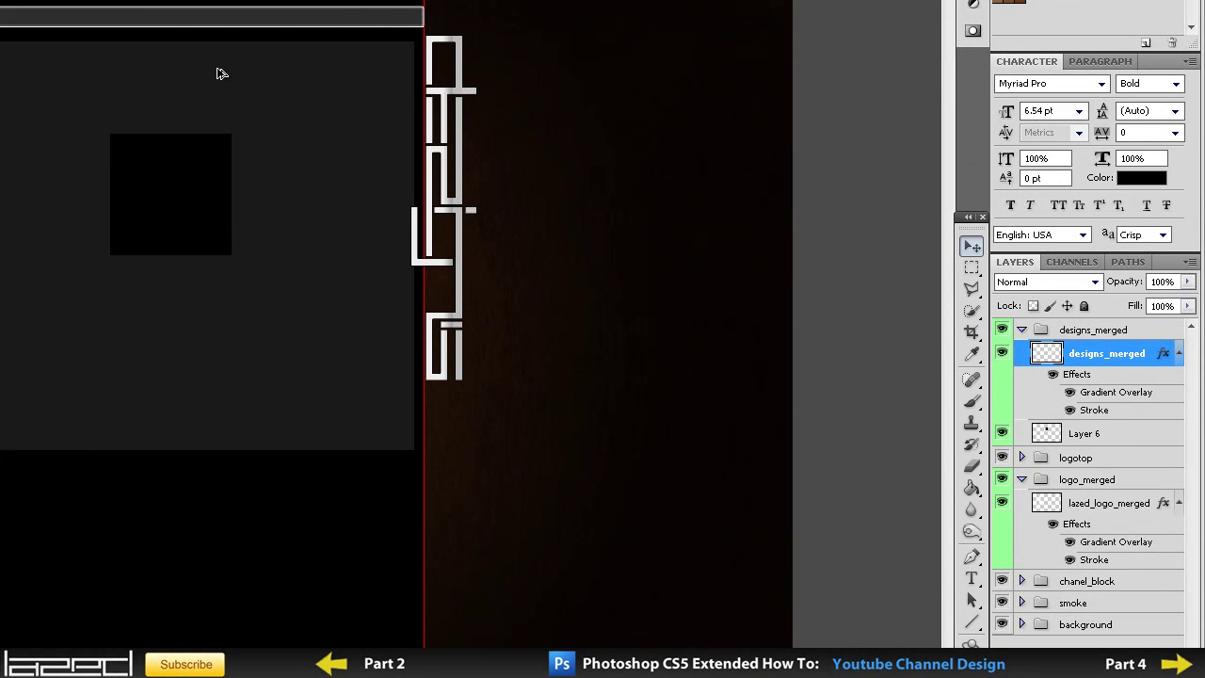
scroll(191, 66, up, 1)
scroll(191, 66, up, 1)
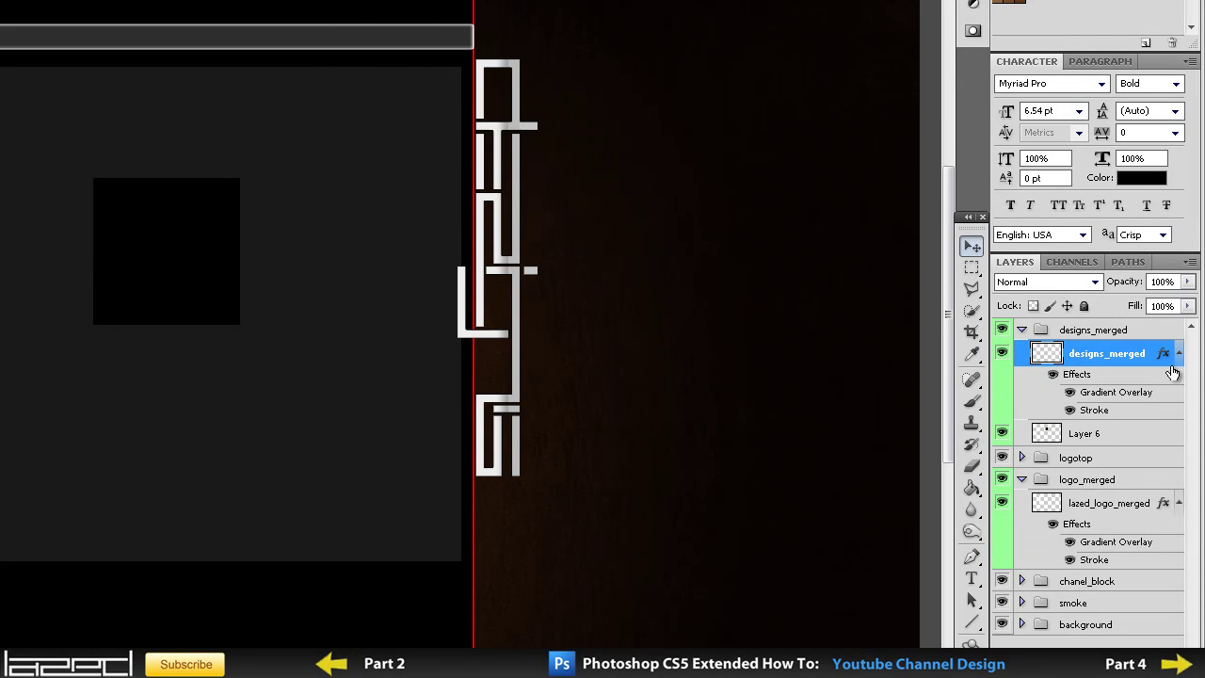
- Add a stroke effect to Layer 6's black square in the Layer Style dialog
click(1082, 437)
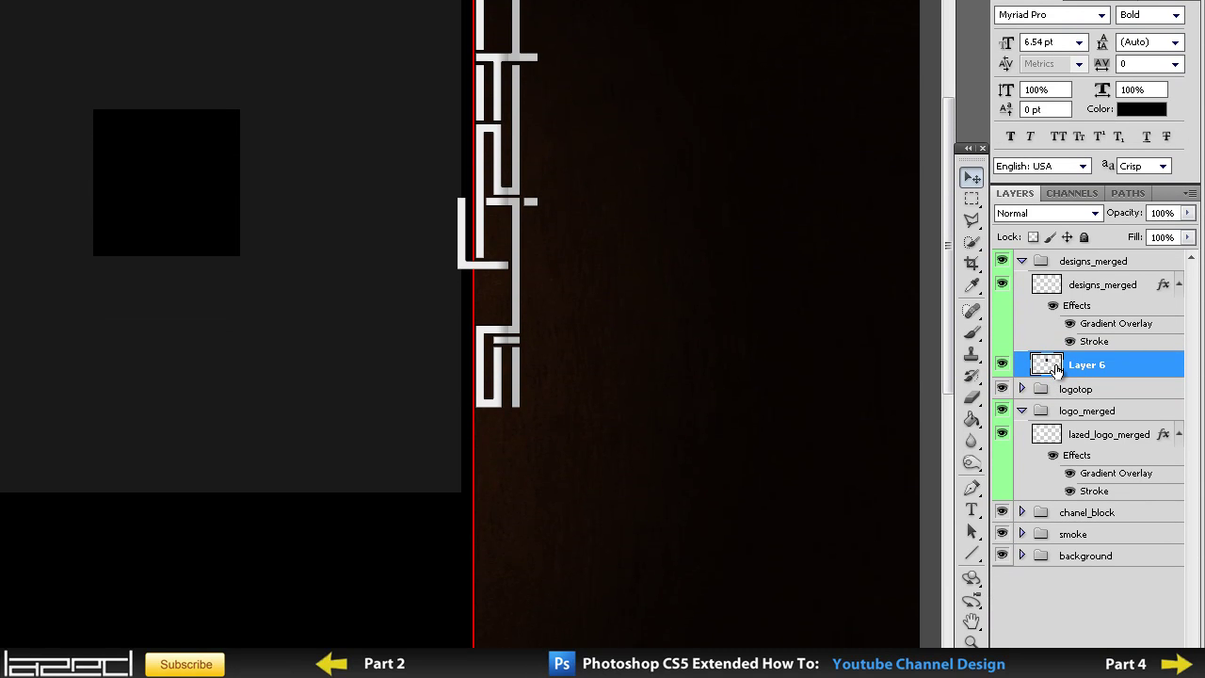
double_click(1046, 433)
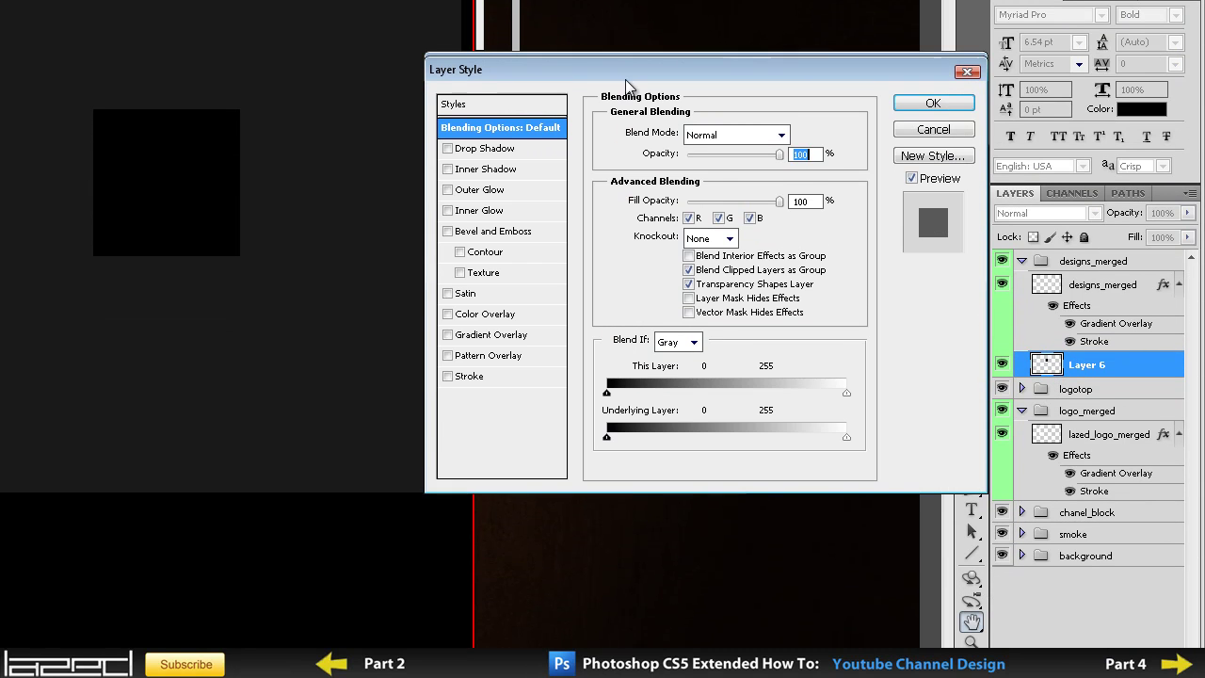
mouse_move(624, 67)
mouse_down()
mouse_move(727, 209)
mouse_move(761, 162)
mouse_up()
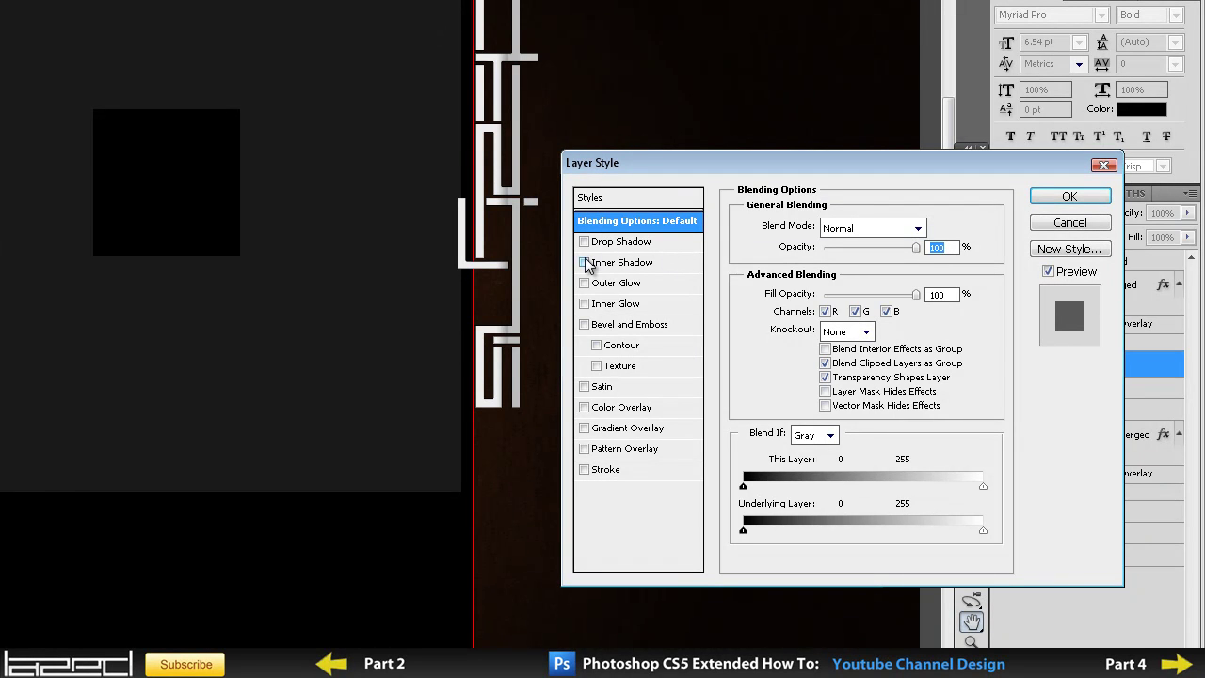
click(634, 473)
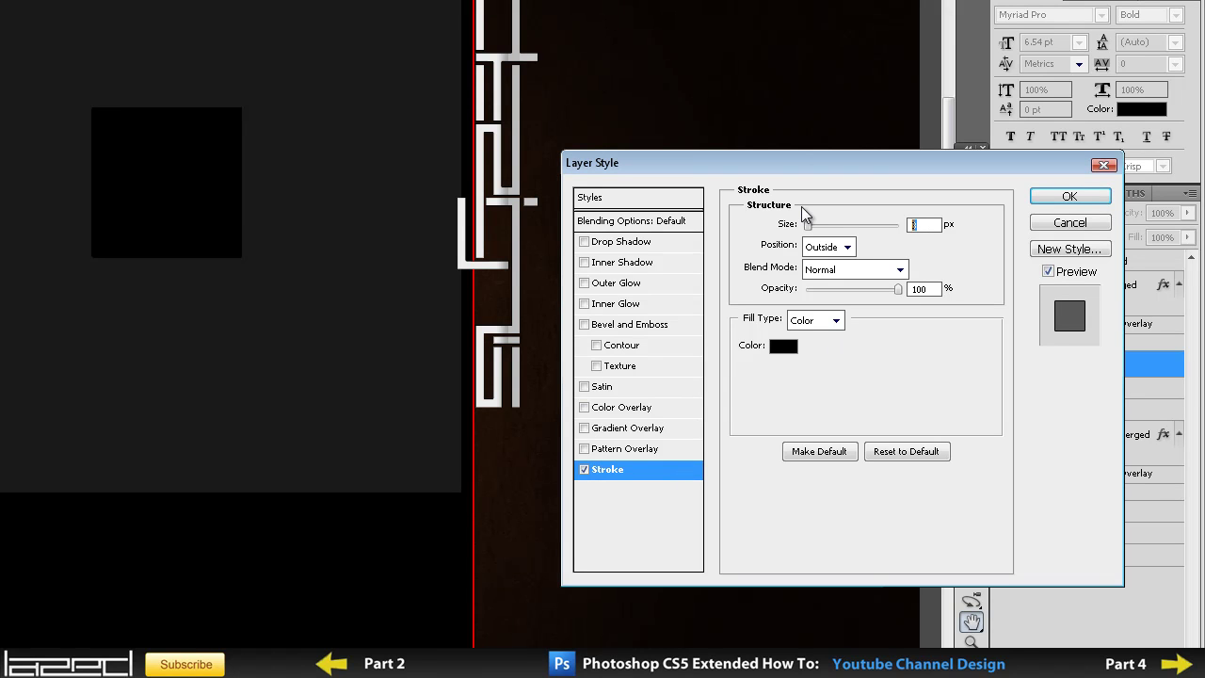
text(5)
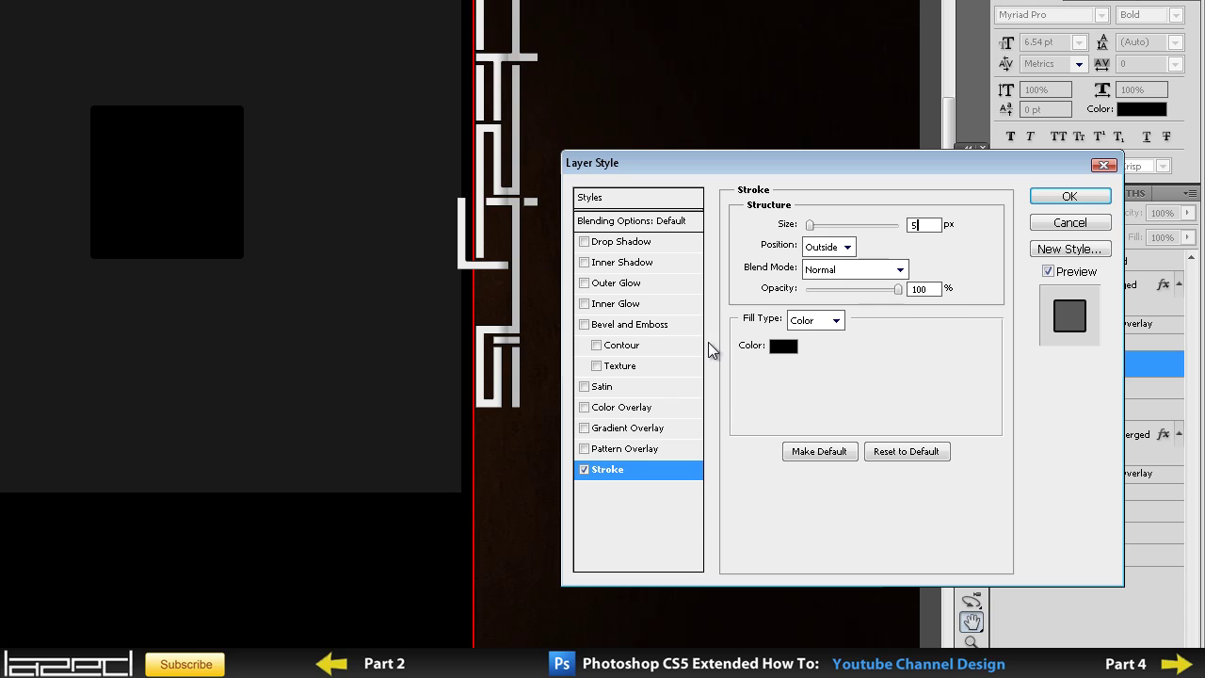
- Set Layer 6's Fill Opacity to 0 and its stroke size to 20 px
click(621, 223)
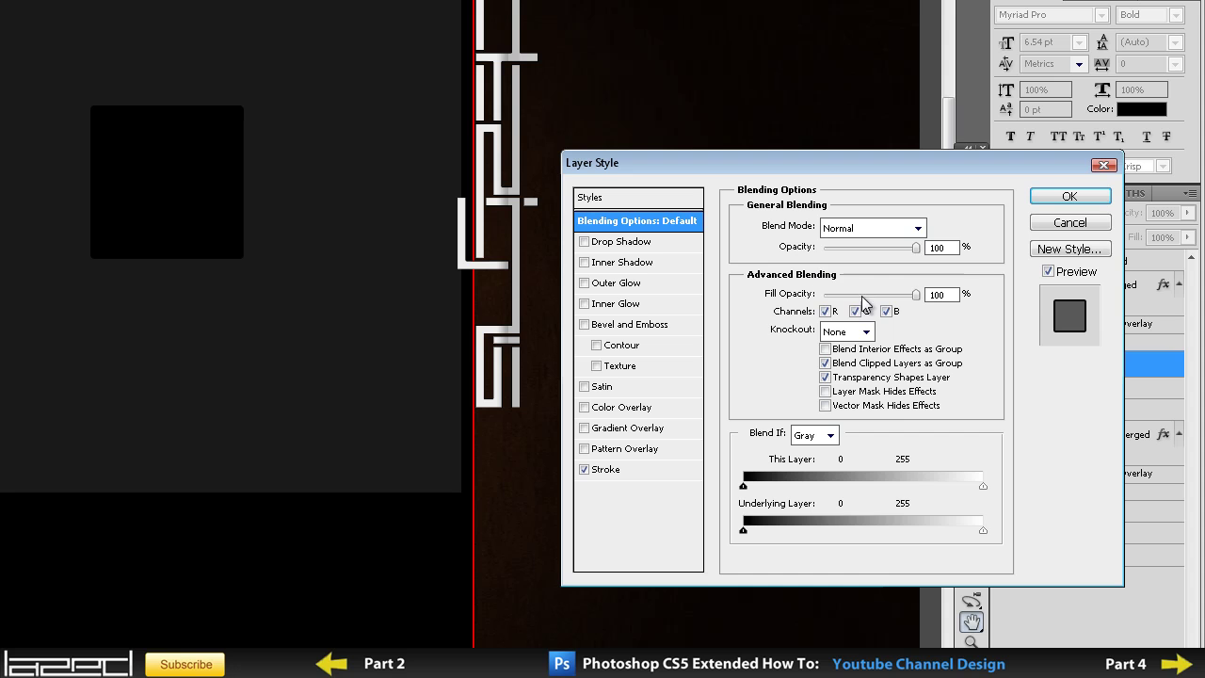
double_click(936, 294)
text(0)
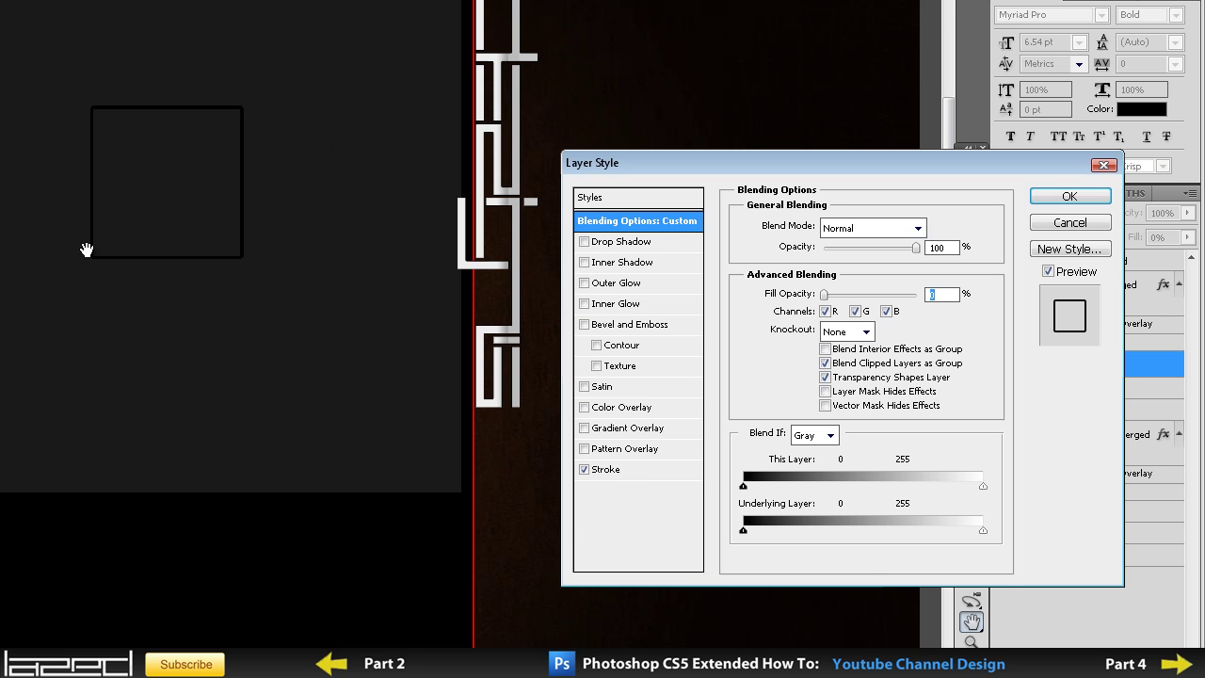
click(605, 471)
text(10)
key(BackSpace)
key(BackSpace)
text(20)
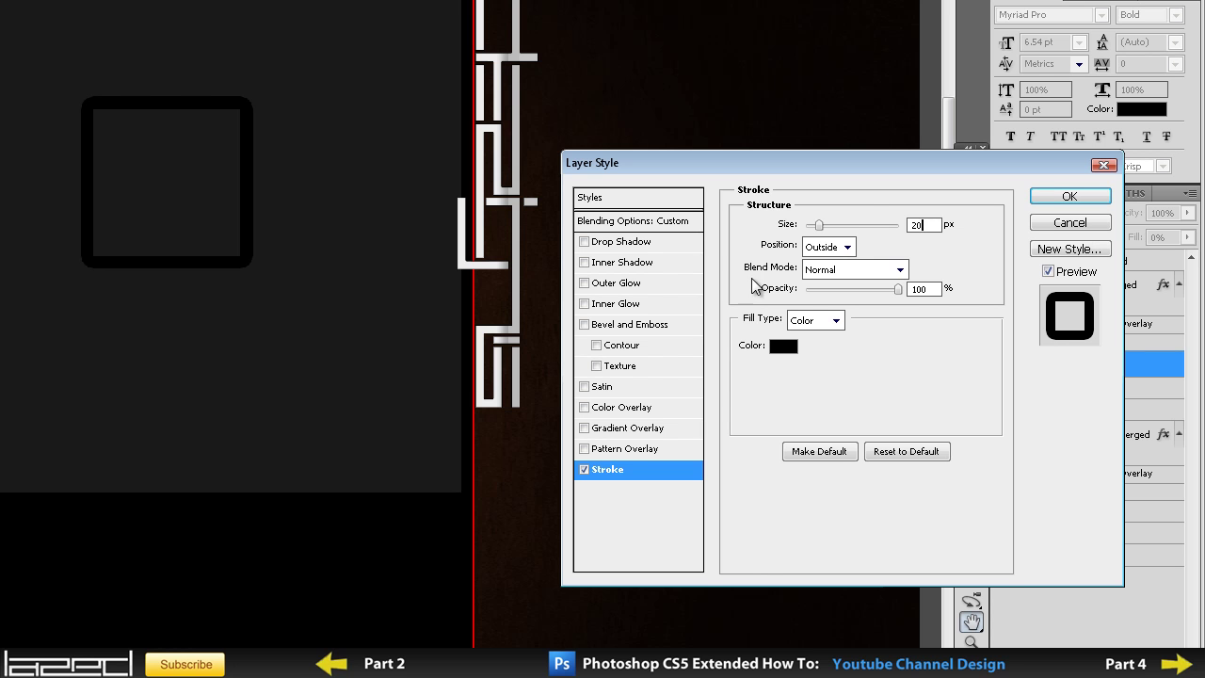
- Change Layer 6's stroke fill to a linear gradient at a 90° angle
click(783, 353)
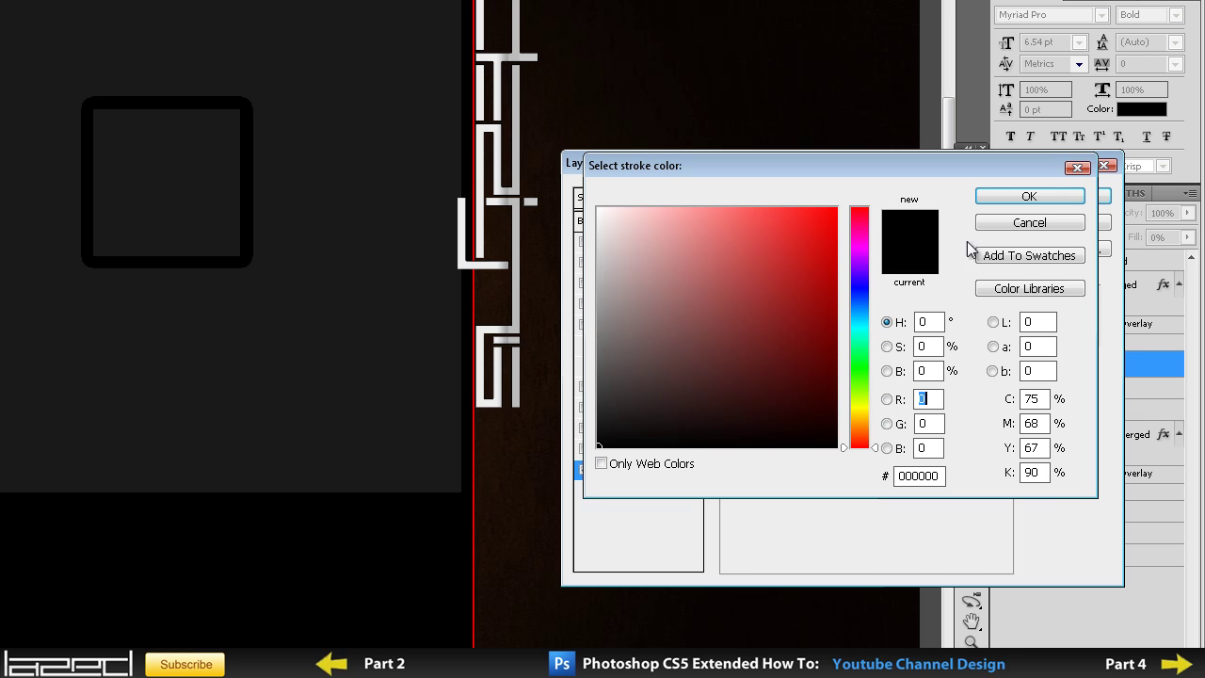
click(1035, 224)
click(832, 320)
click(809, 354)
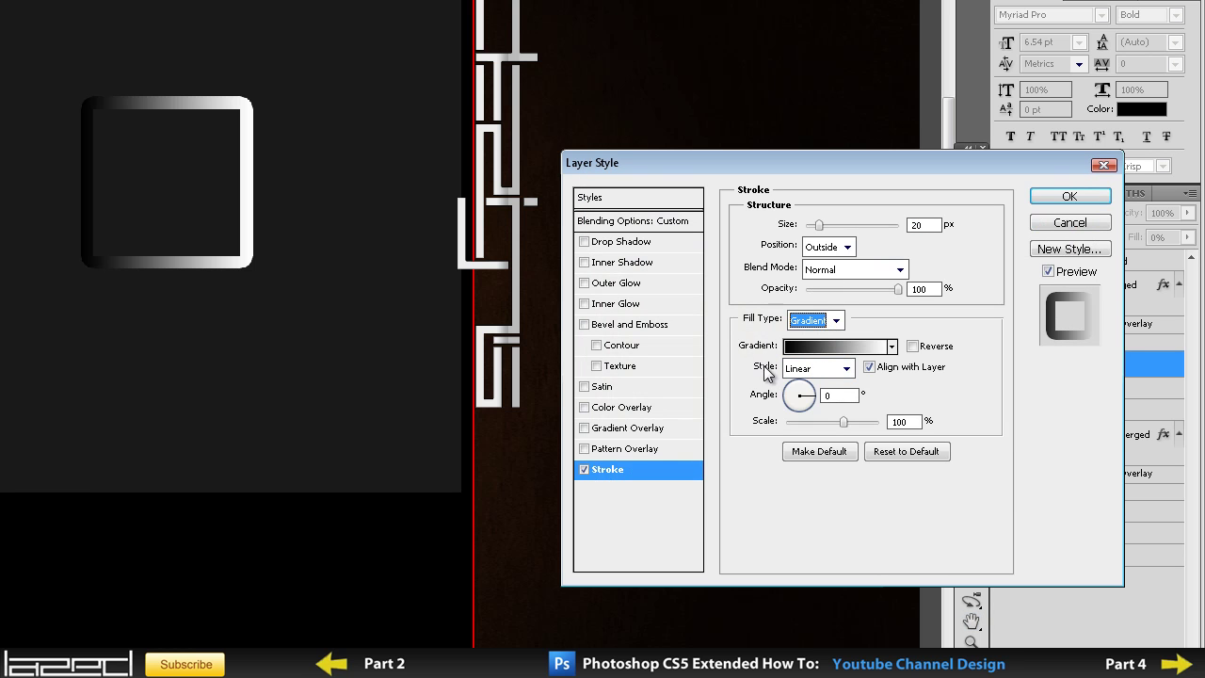
click(828, 373)
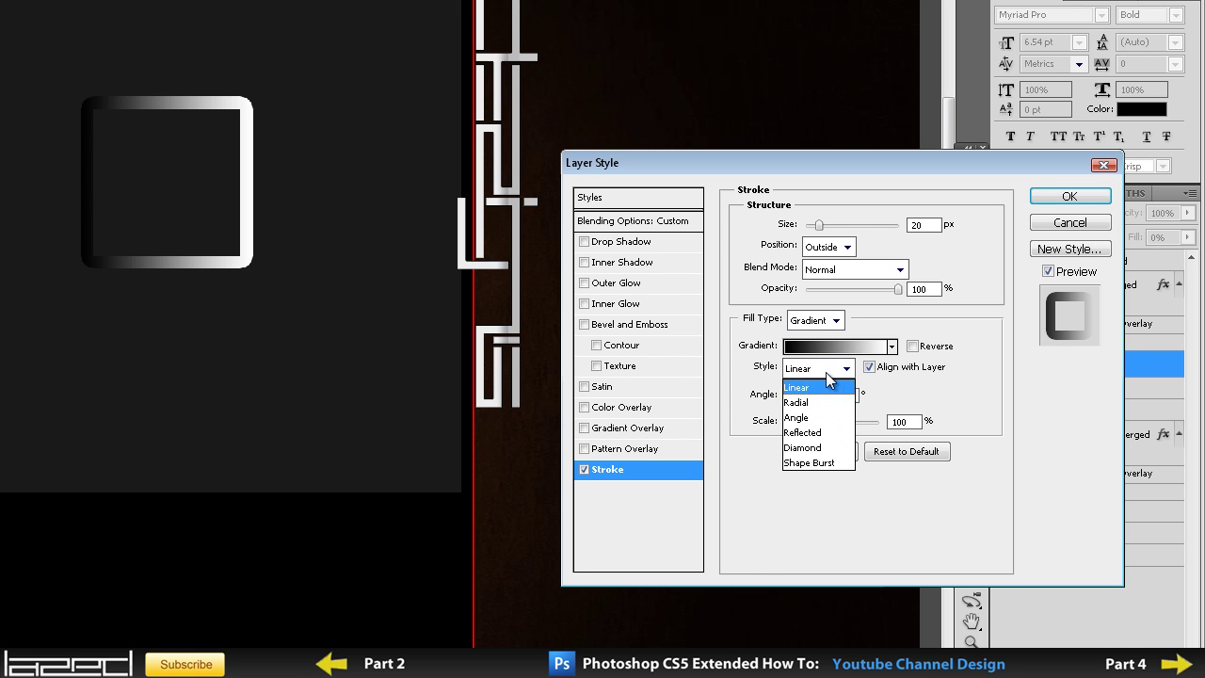
click(819, 386)
double_click(826, 395)
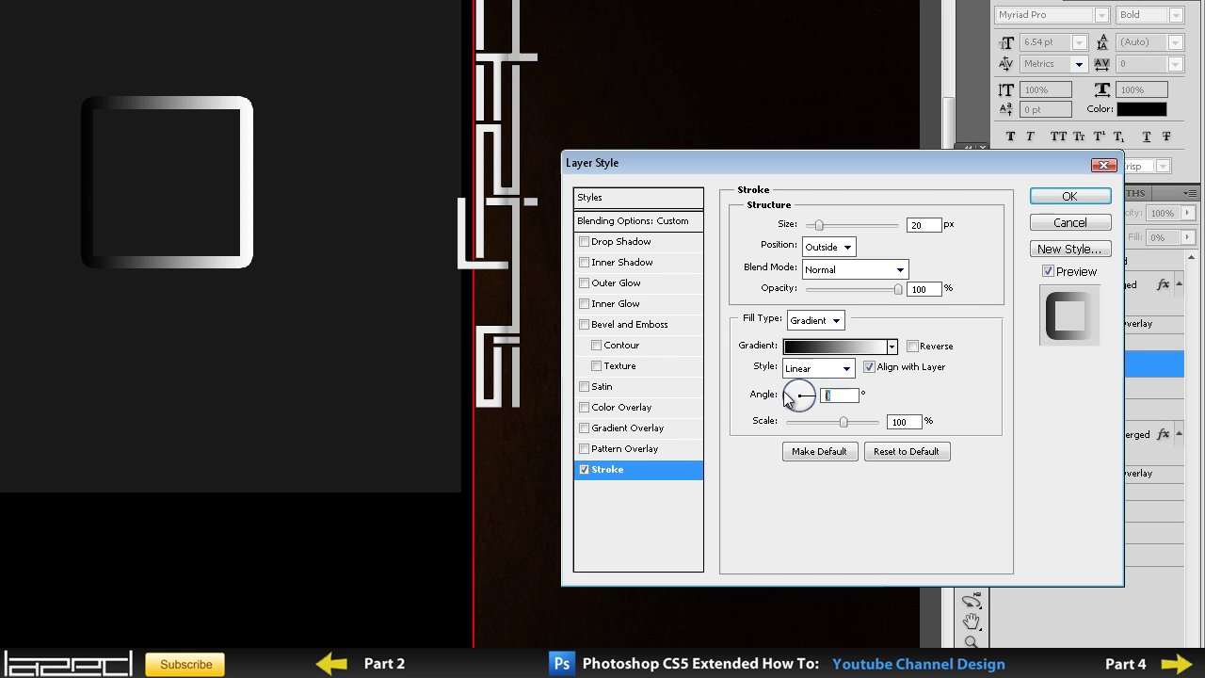
text(920)
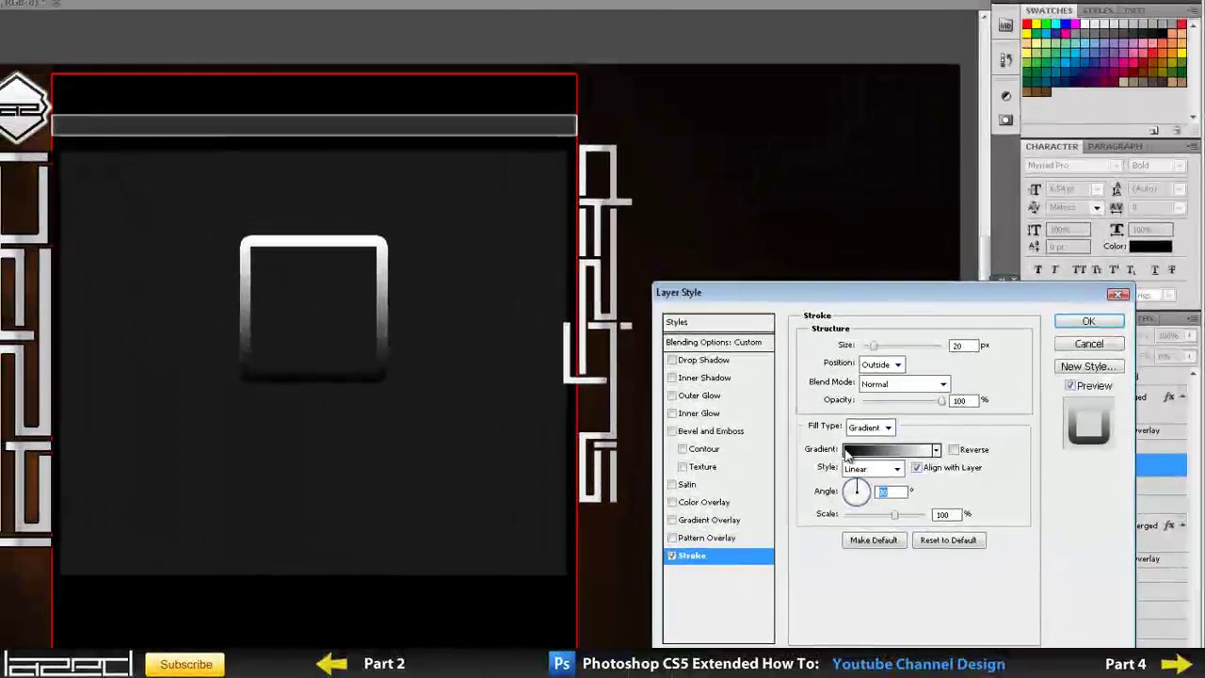
- Choose the iPhone White gradient preset and set the stroke size to 15 px
click(847, 449)
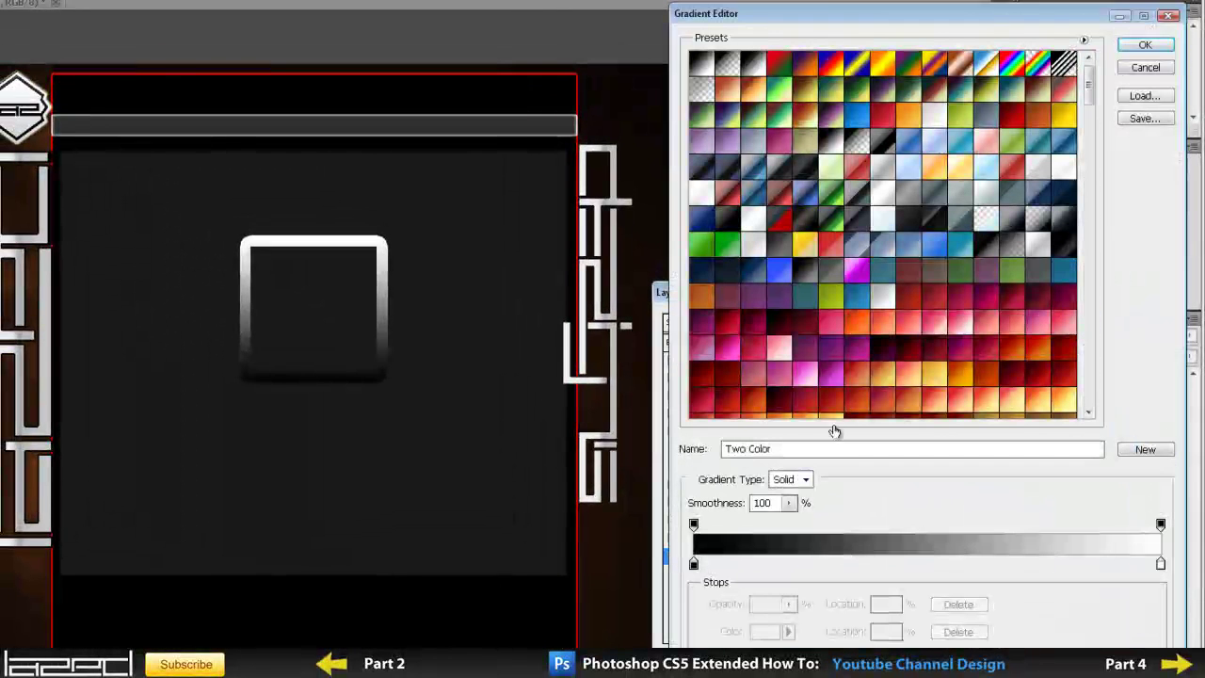
click(882, 296)
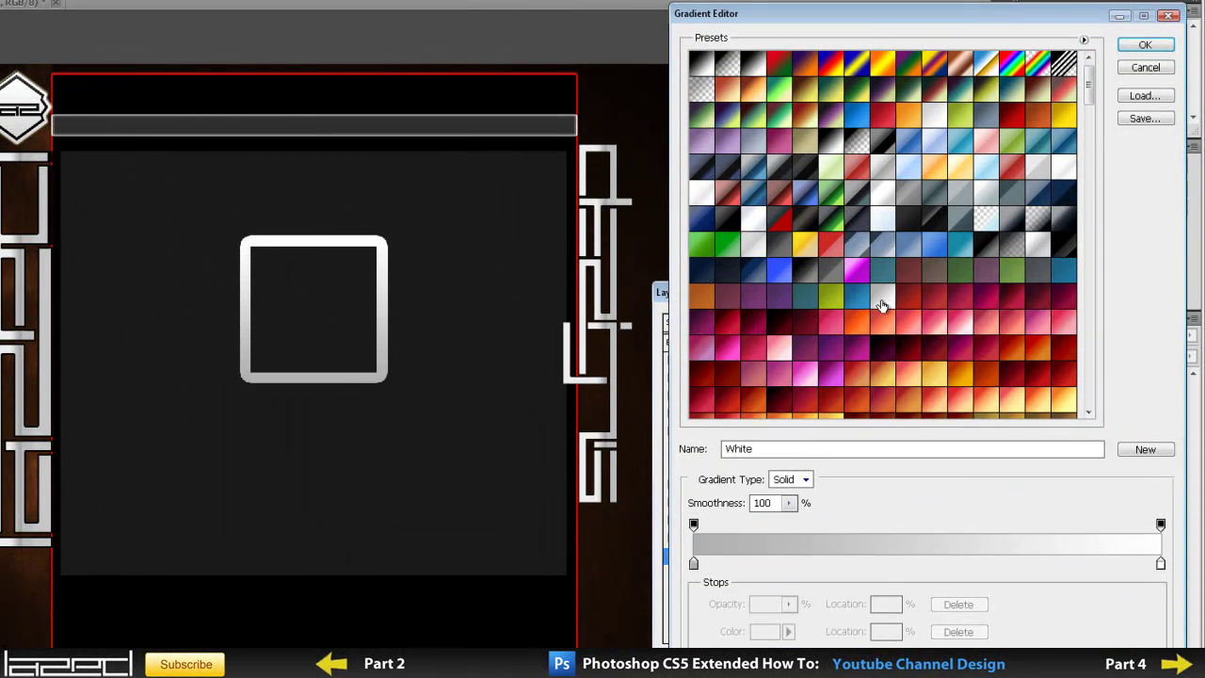
click(1050, 245)
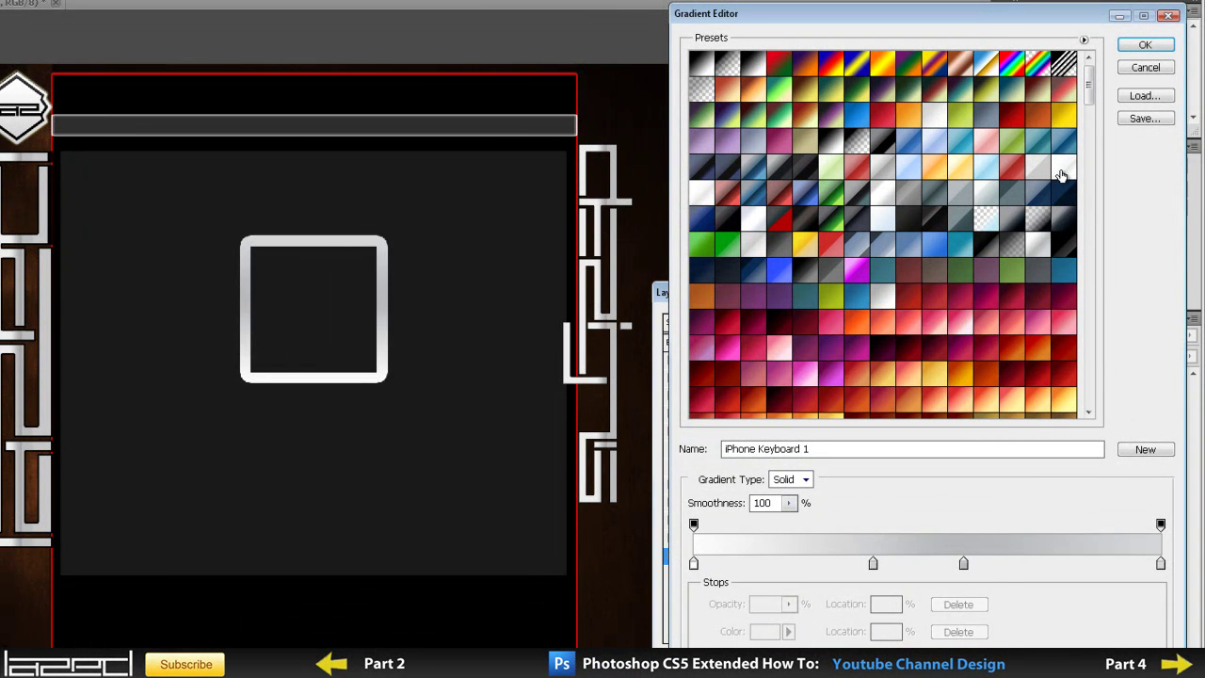
click(1060, 175)
click(1043, 252)
click(752, 245)
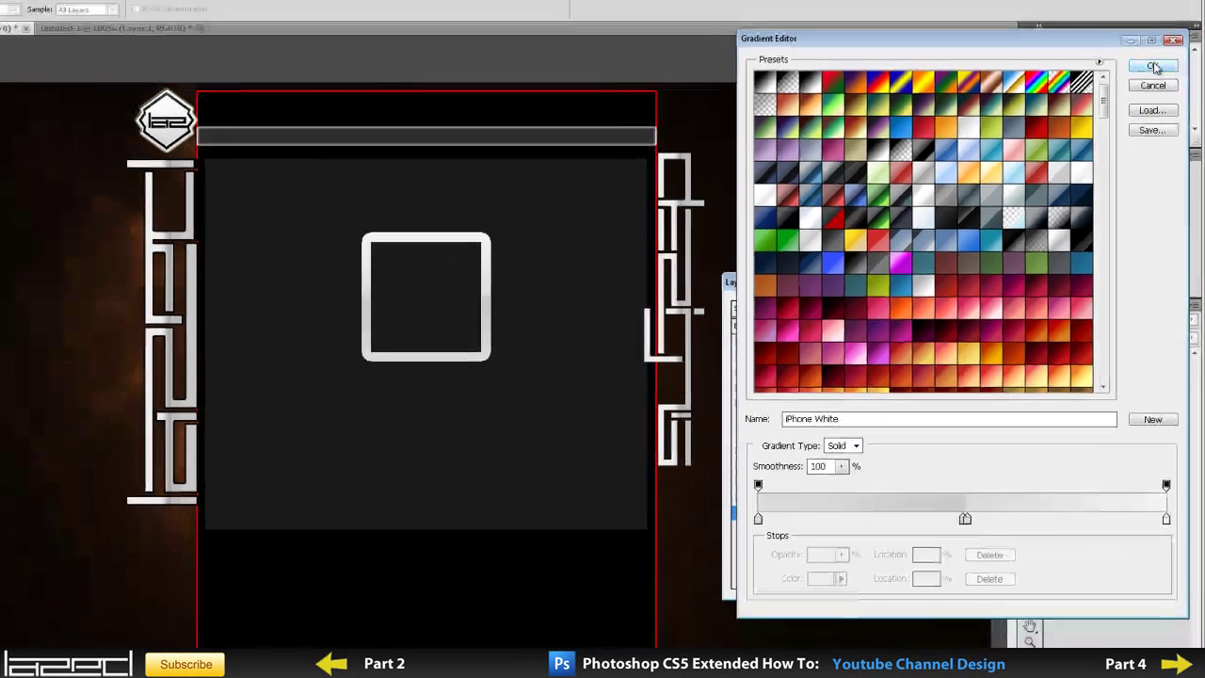
click(1144, 44)
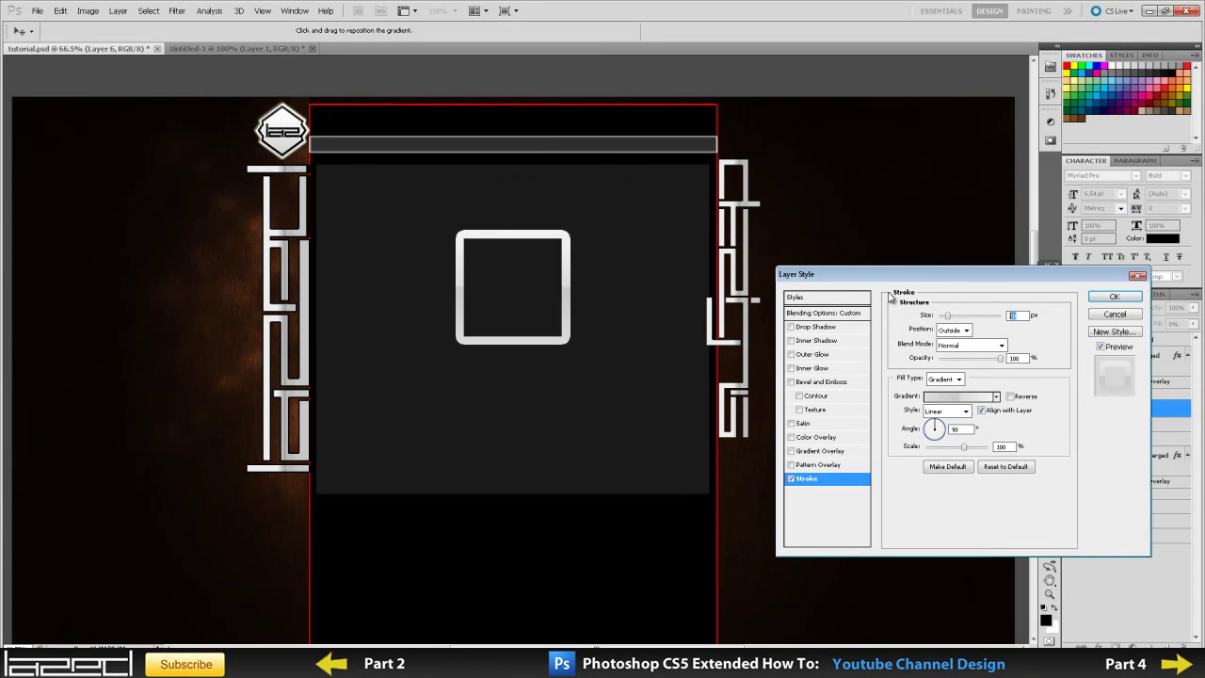
text(15)
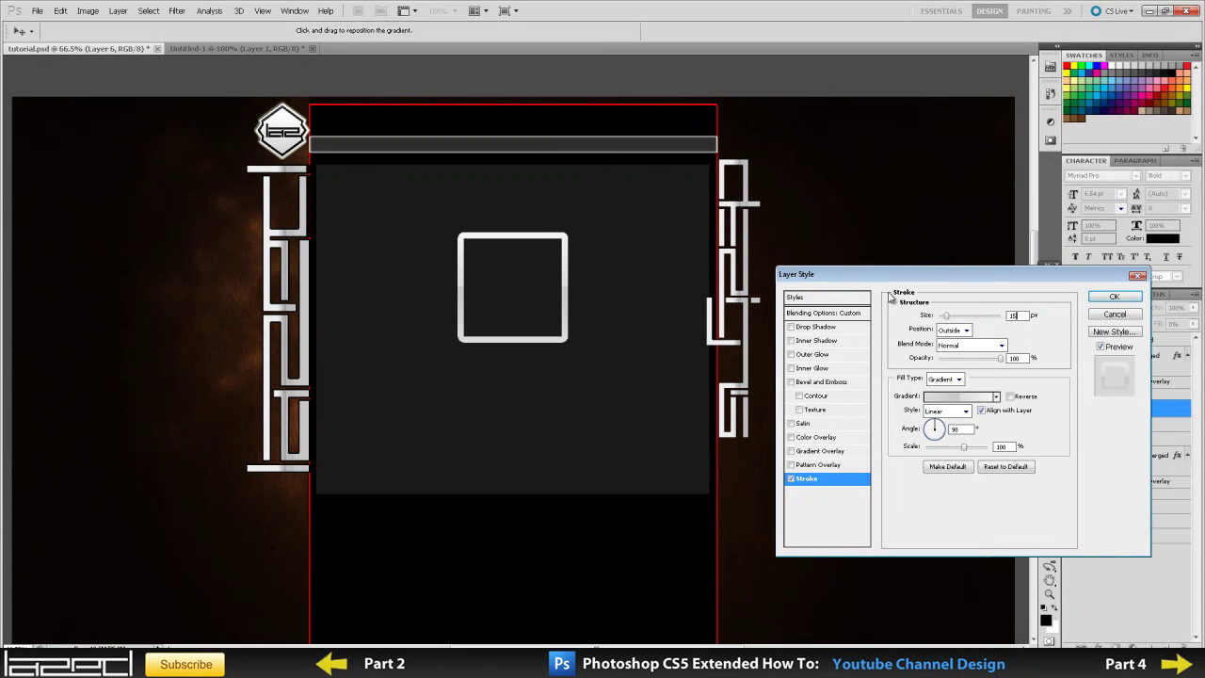
- Apply the gradient stroke, shrink the square to about 110 px wide, and move it above the logo strip
click(1114, 297)
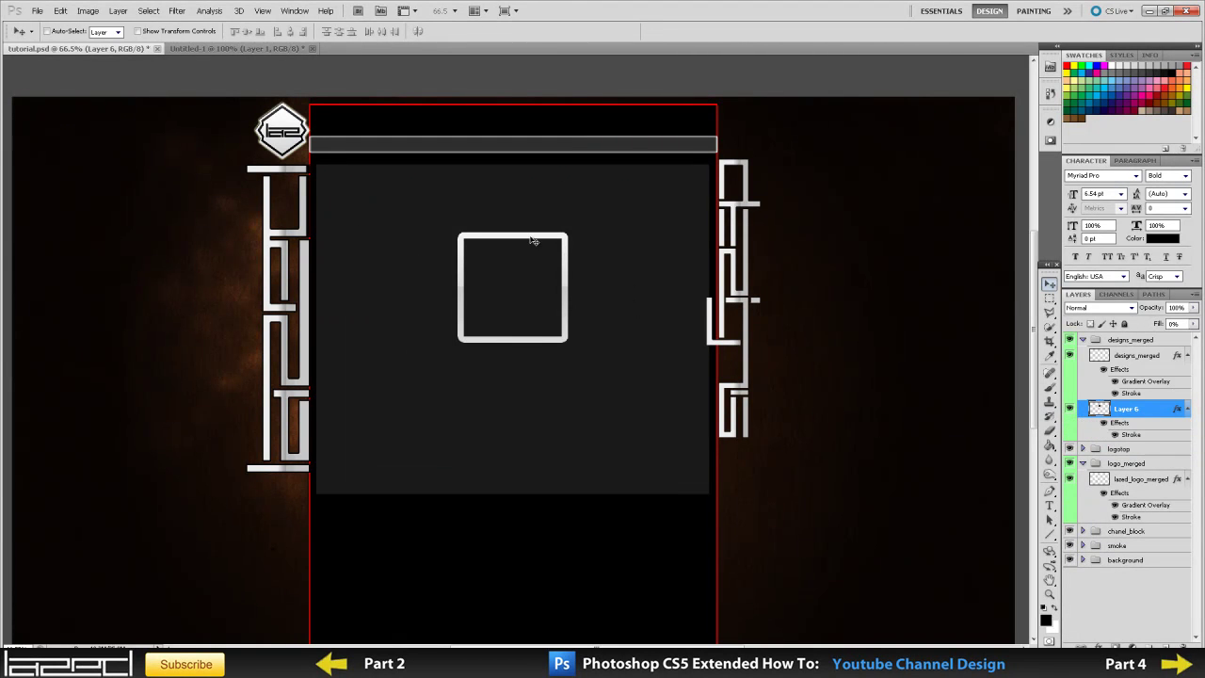
scroll(553, 245, up, 1)
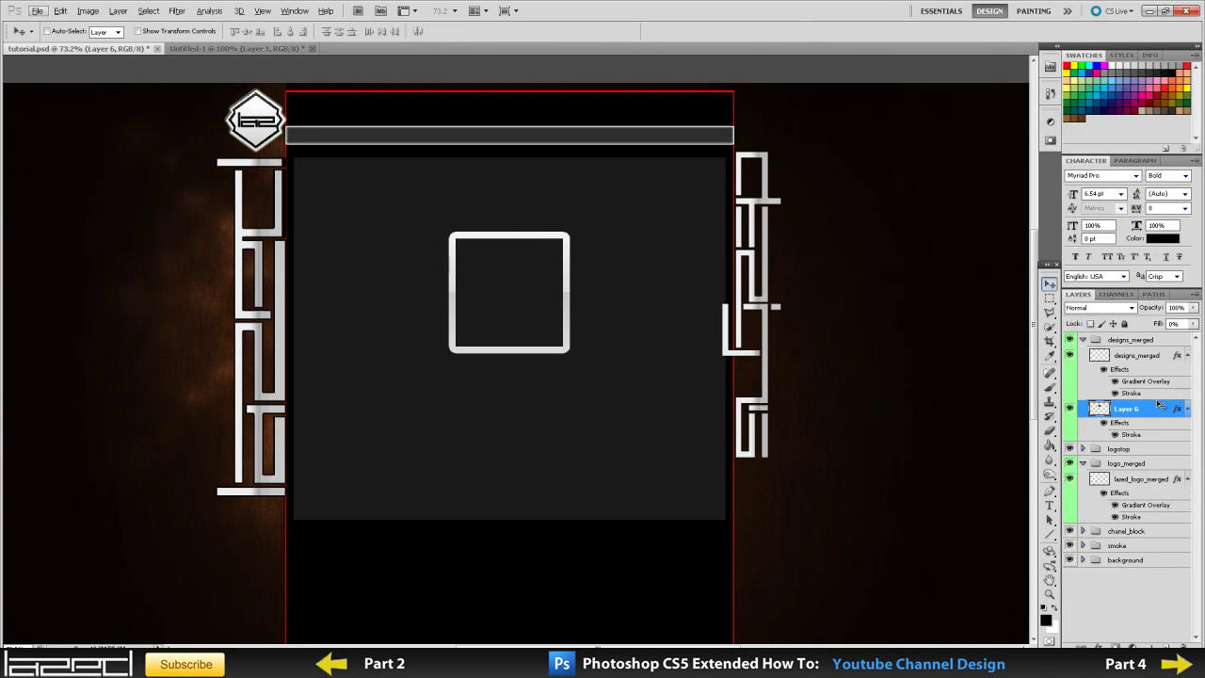
key(ctrl+t)
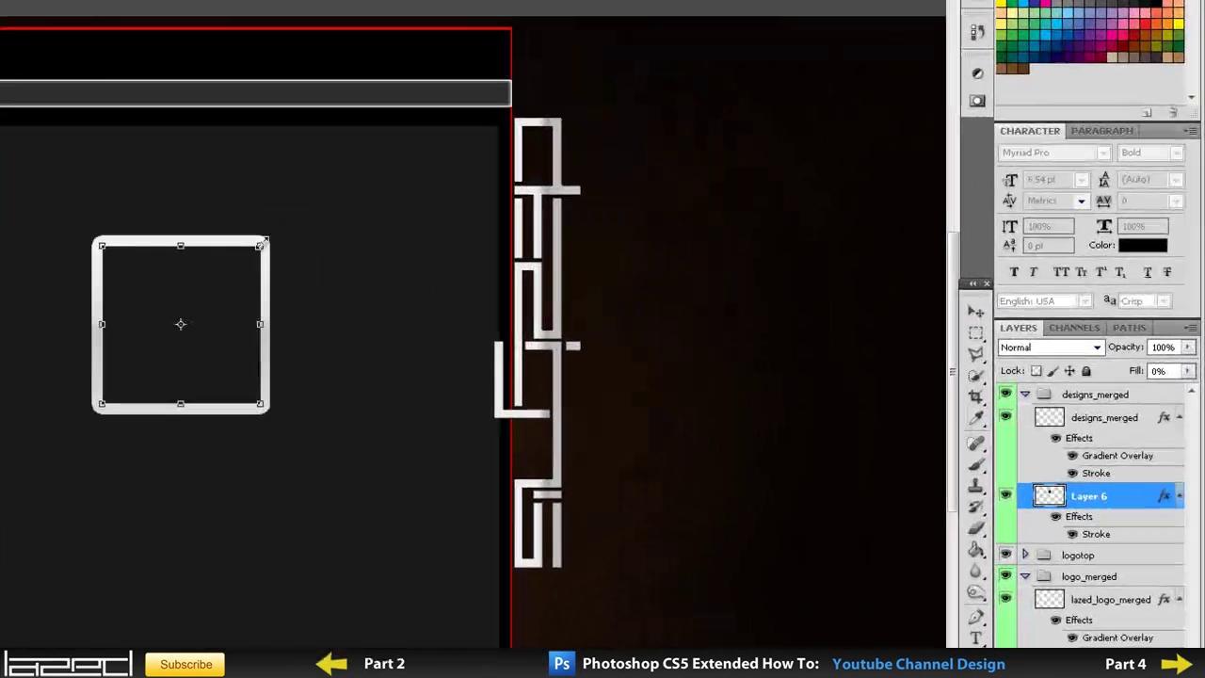
drag(242, 245, 167, 344)
key(Return)
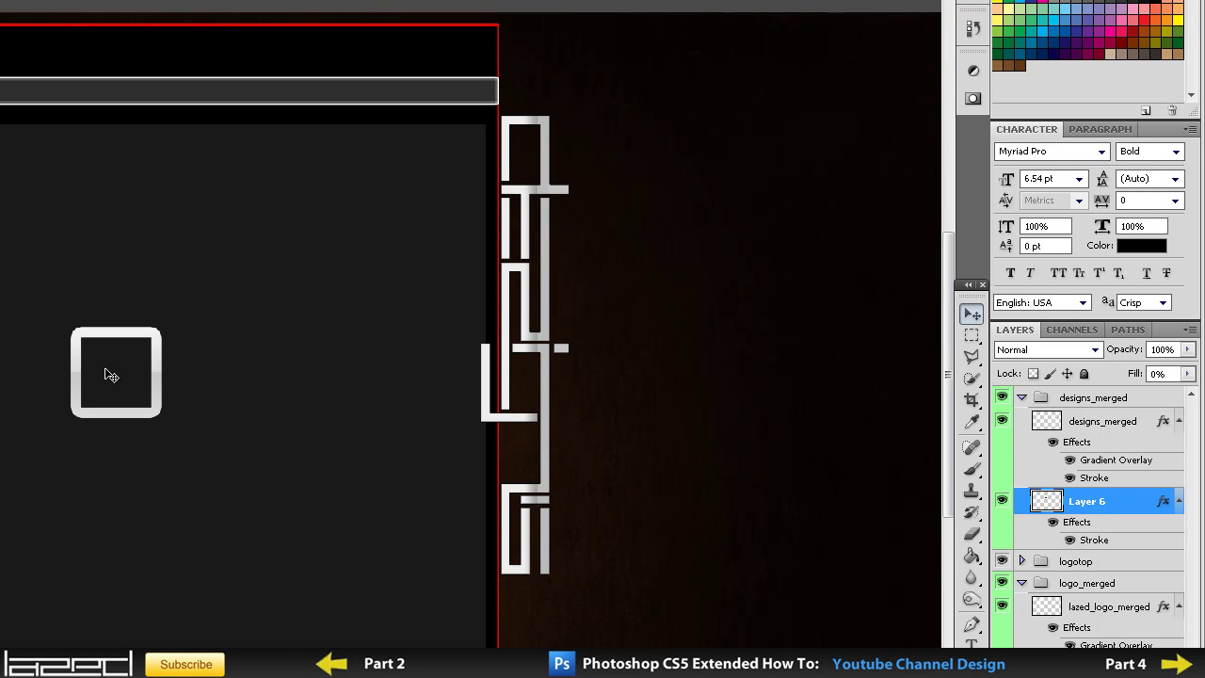
mouse_move(576, 69)
mouse_down()
mouse_move(554, 59)
mouse_move(565, 60)
mouse_up()
scroll(710, 67, up, 4)
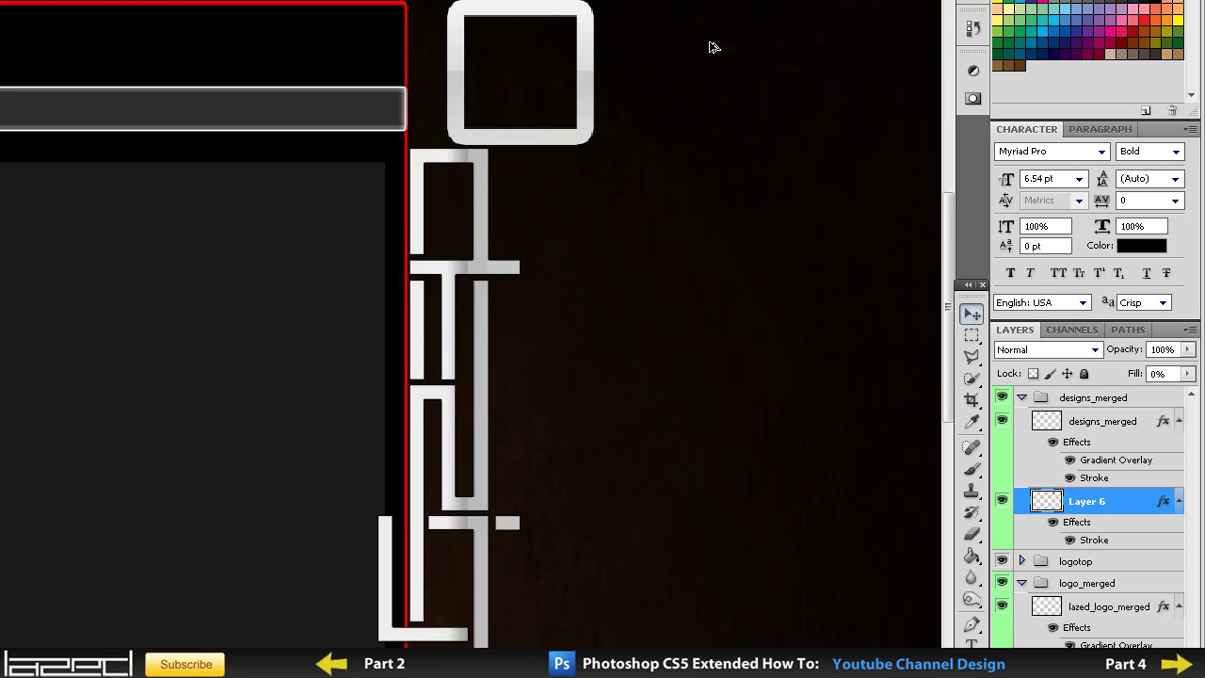
scroll(585, 77, up, 2)
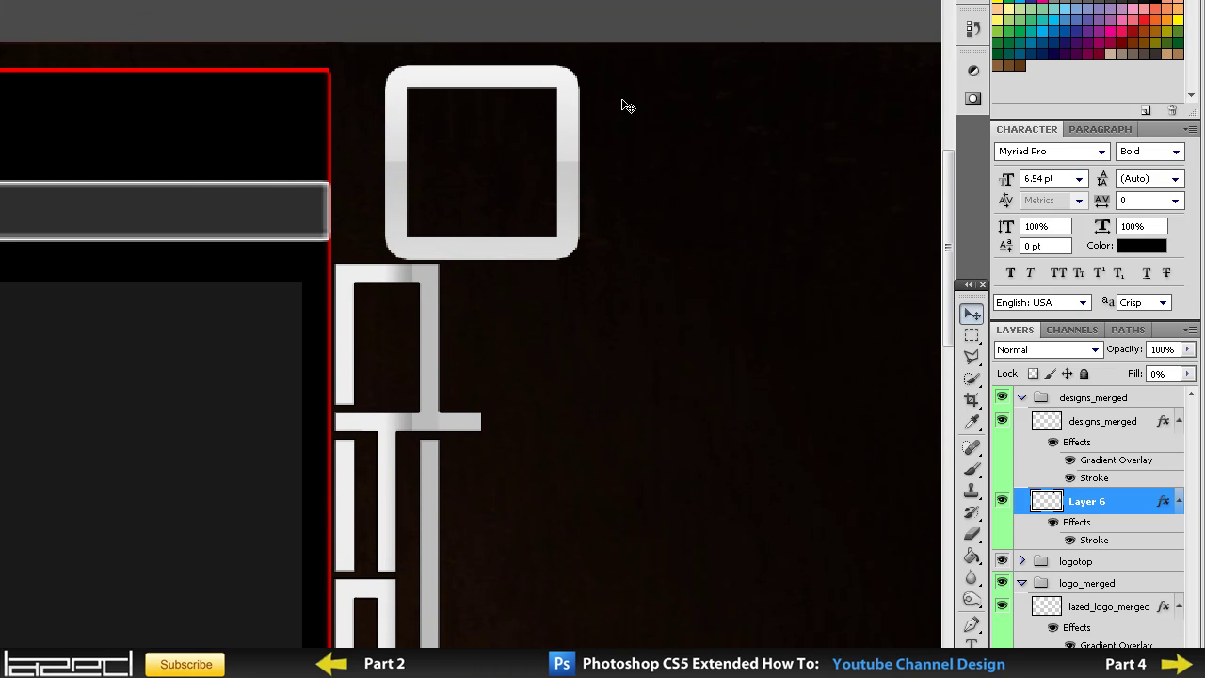
- Thin Layer 6's square outline stroke to 5 px
double_click(1093, 541)
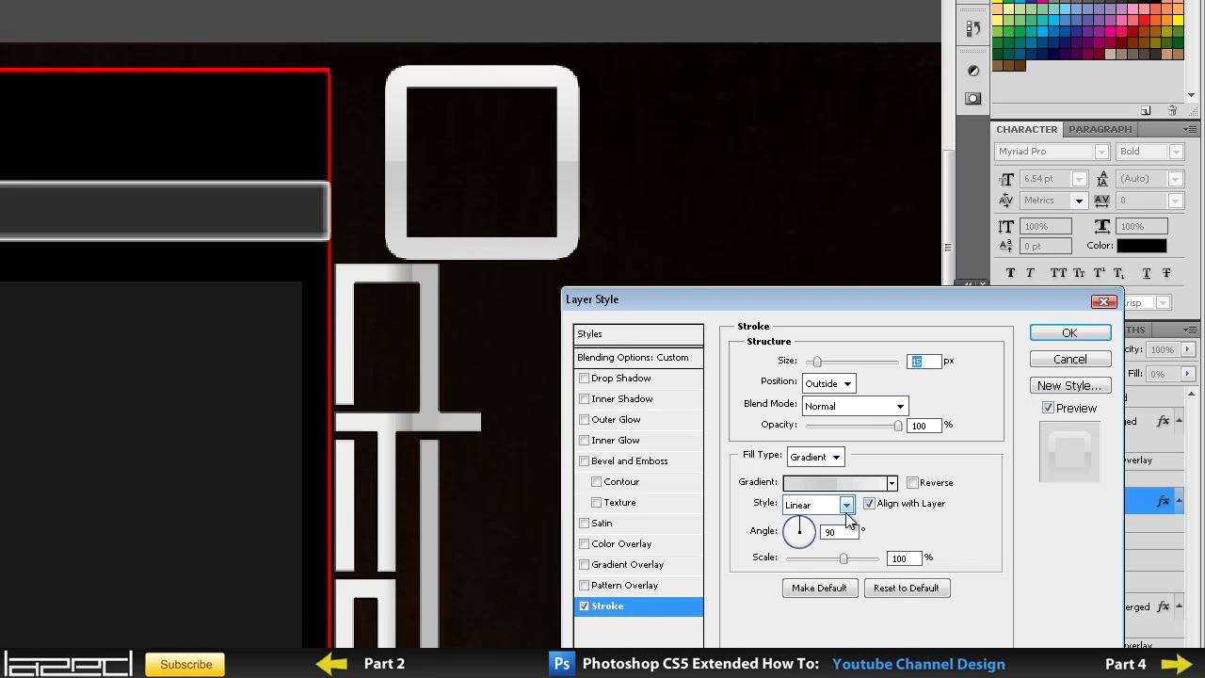
text(5)
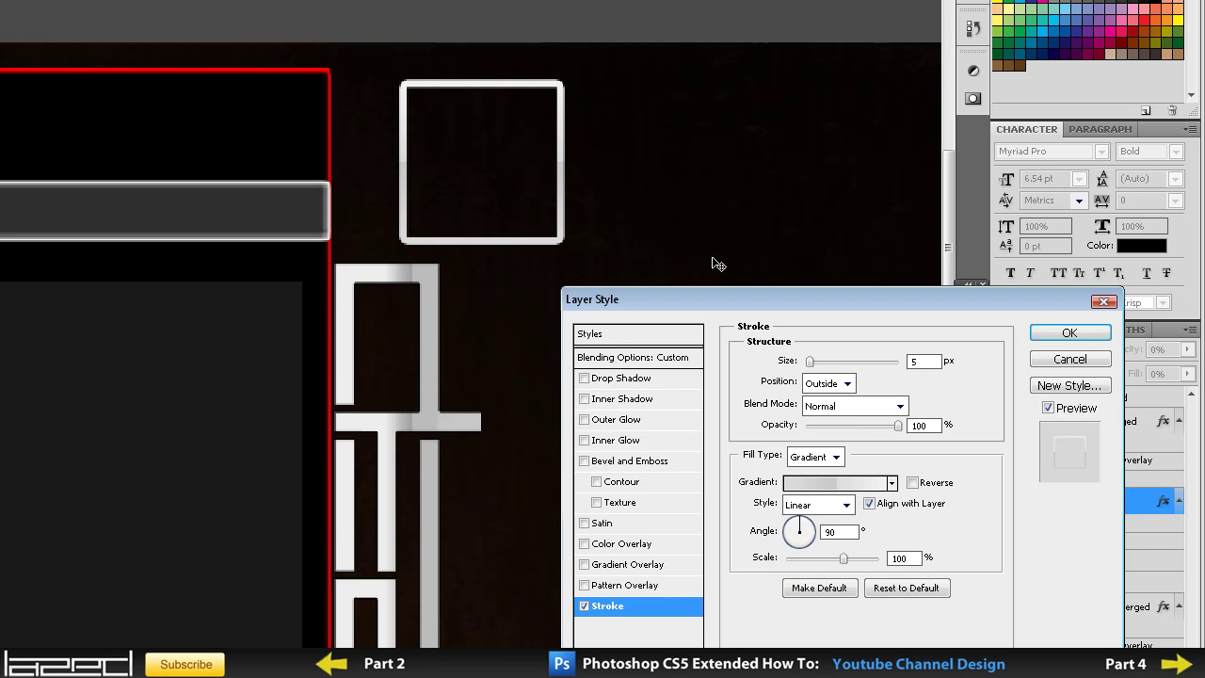
click(1069, 335)
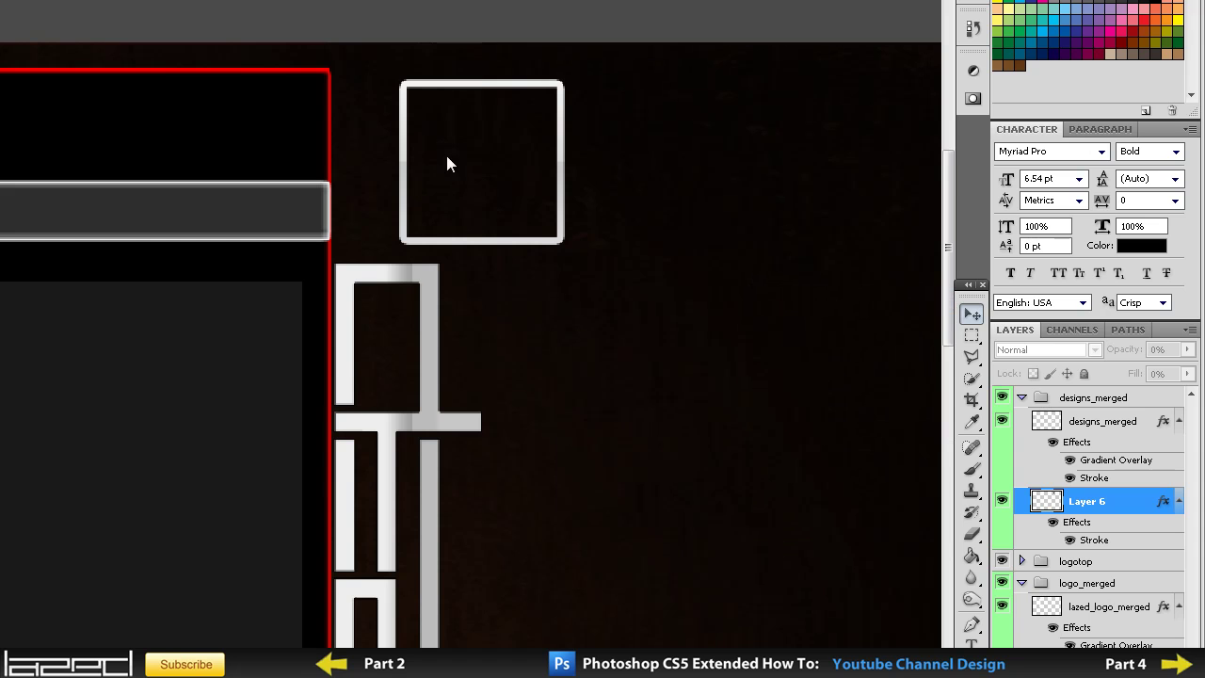
- Scale the square to about 57% and move it left against the panel's red edge
key(ctrl+t)
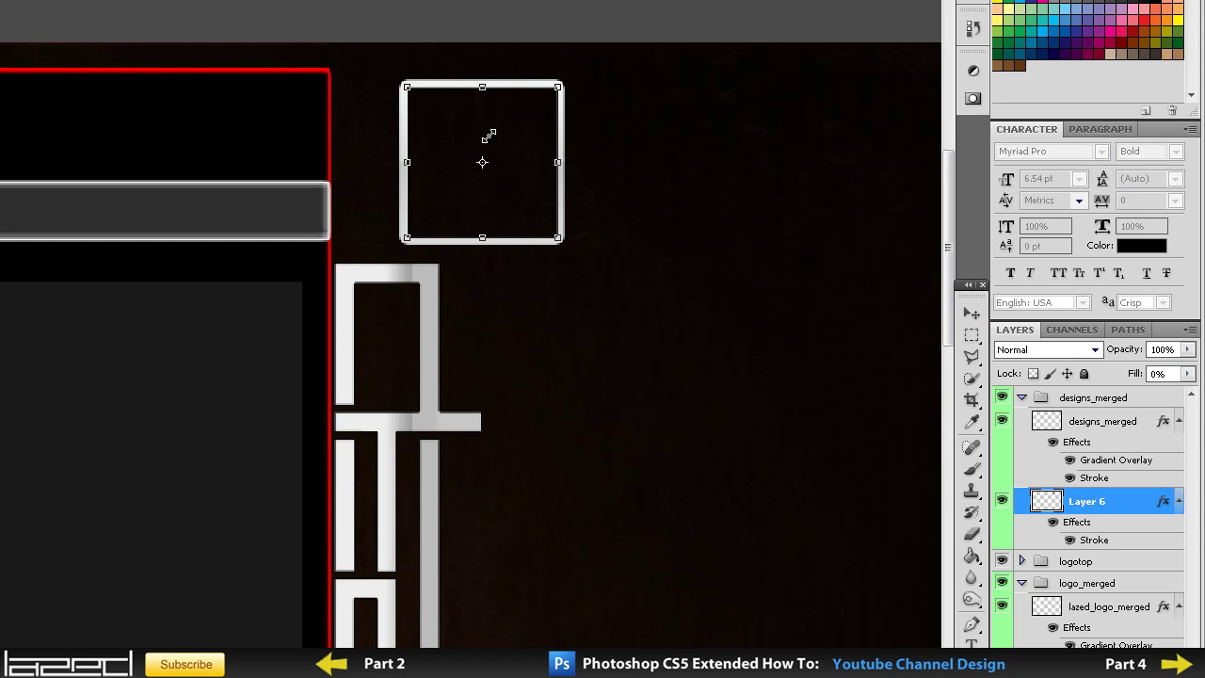
drag(557, 86, 489, 155)
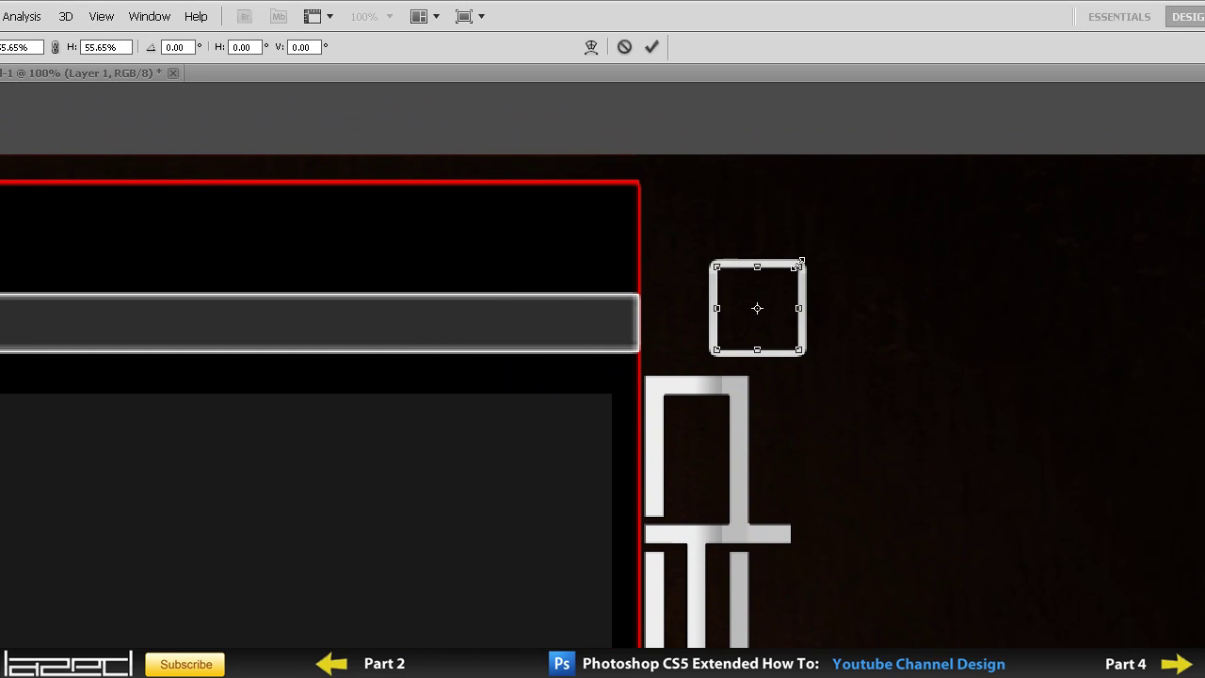
drag(799, 265, 805, 262)
key(Return)
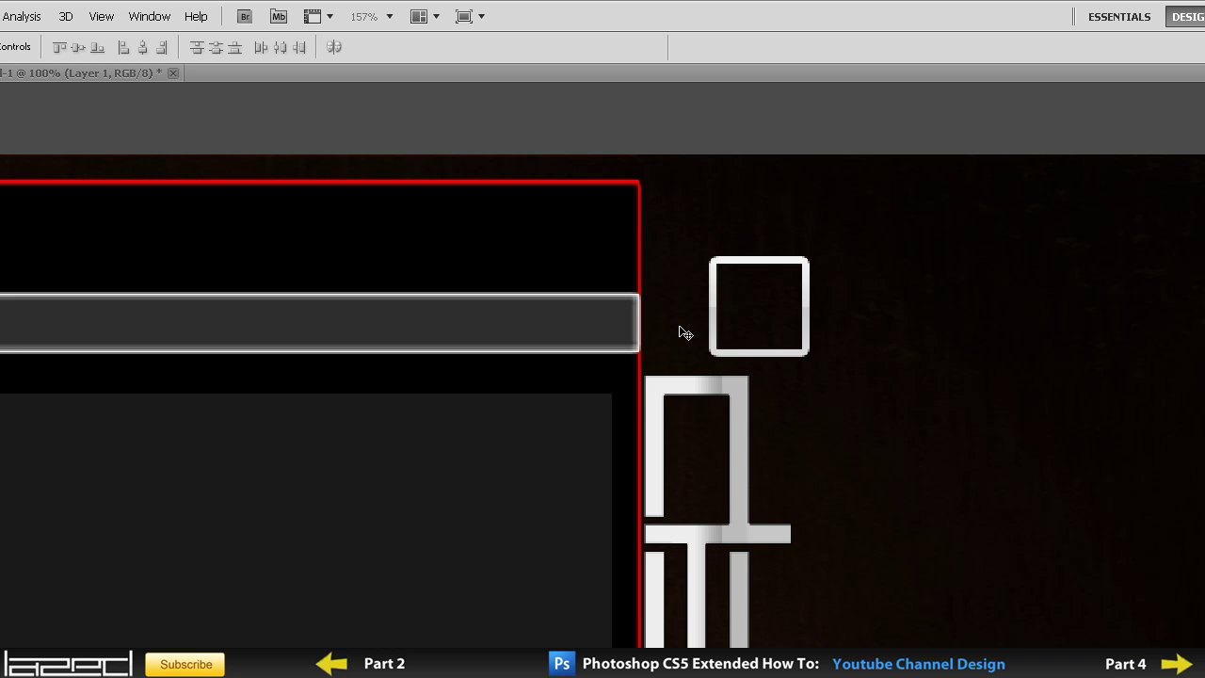
drag(678, 334, 693, 331)
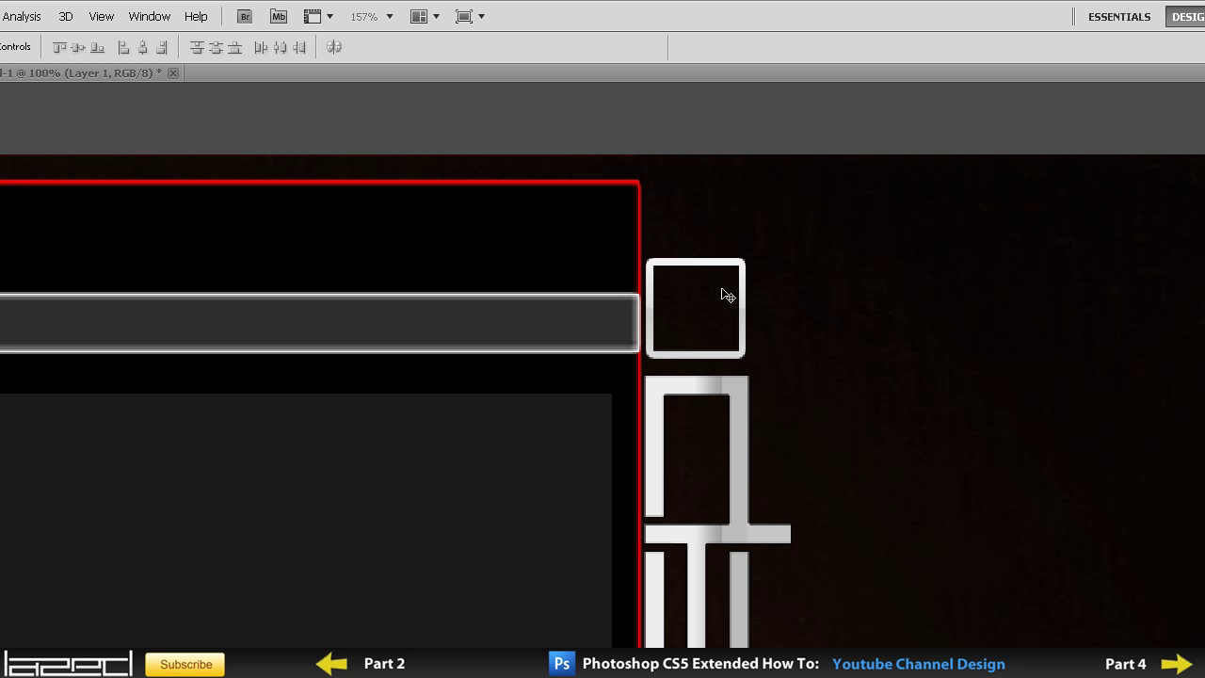
key(ctrl+t)
key(Return)
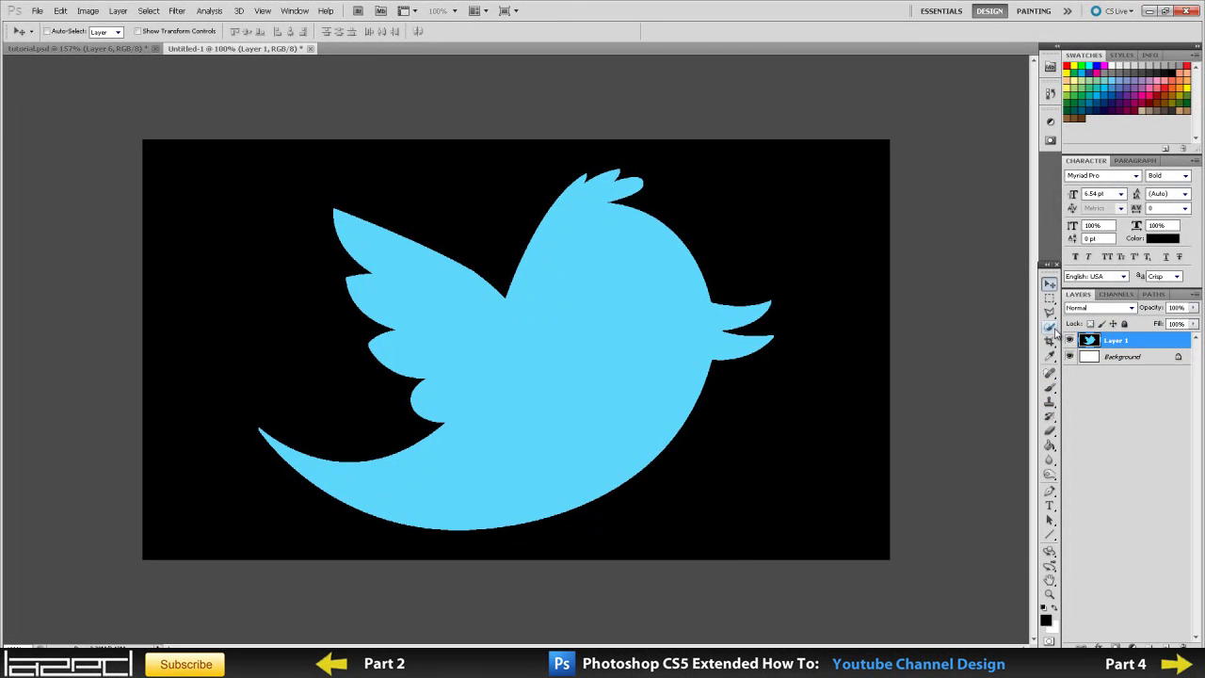
- Select the whole blue Twitter bird shape with the Quick Selection Tool
click(1049, 326)
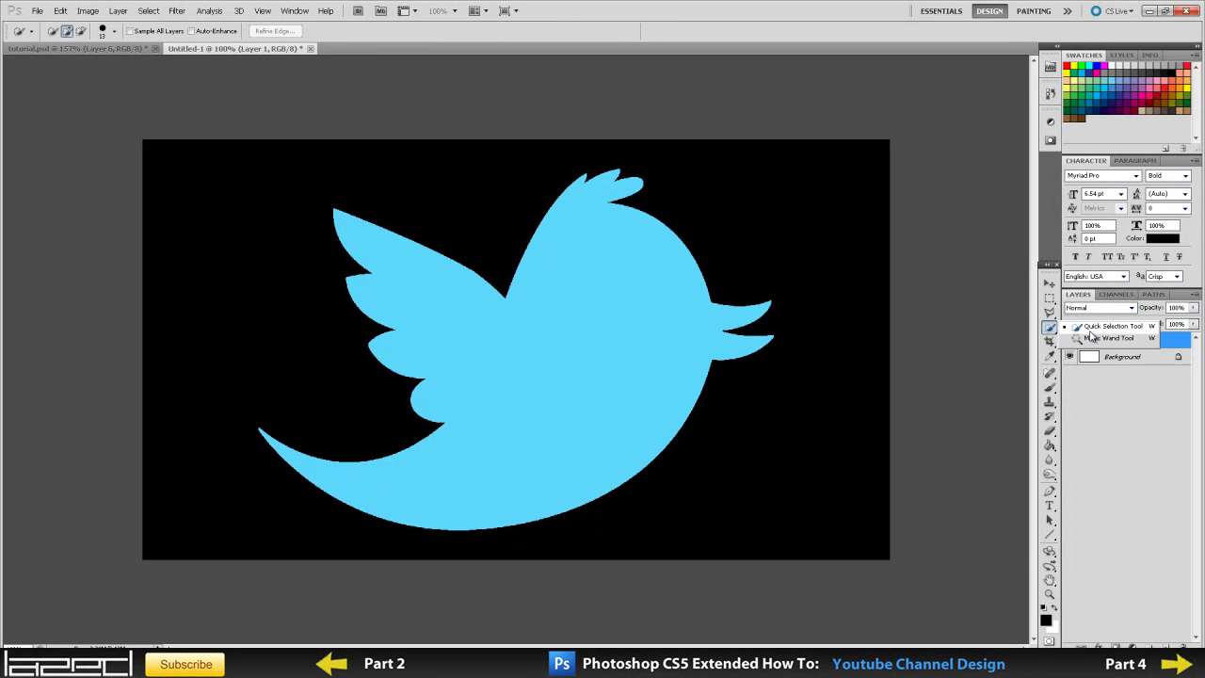
click(1064, 327)
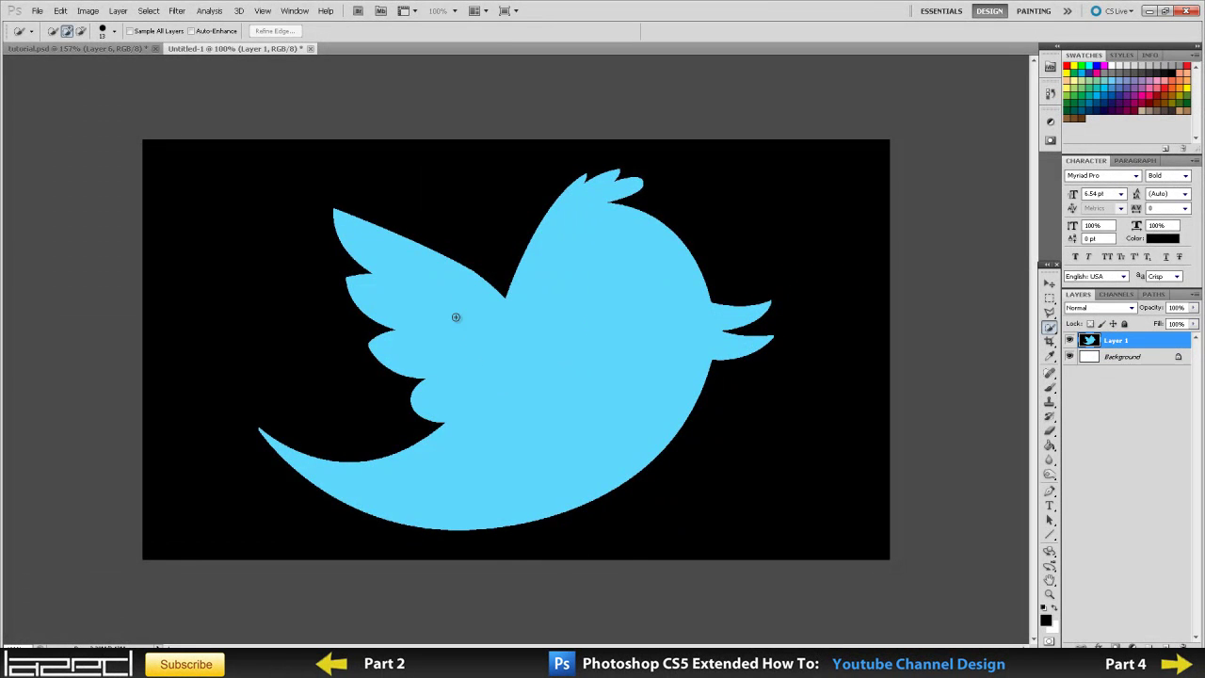
drag(417, 283, 462, 328)
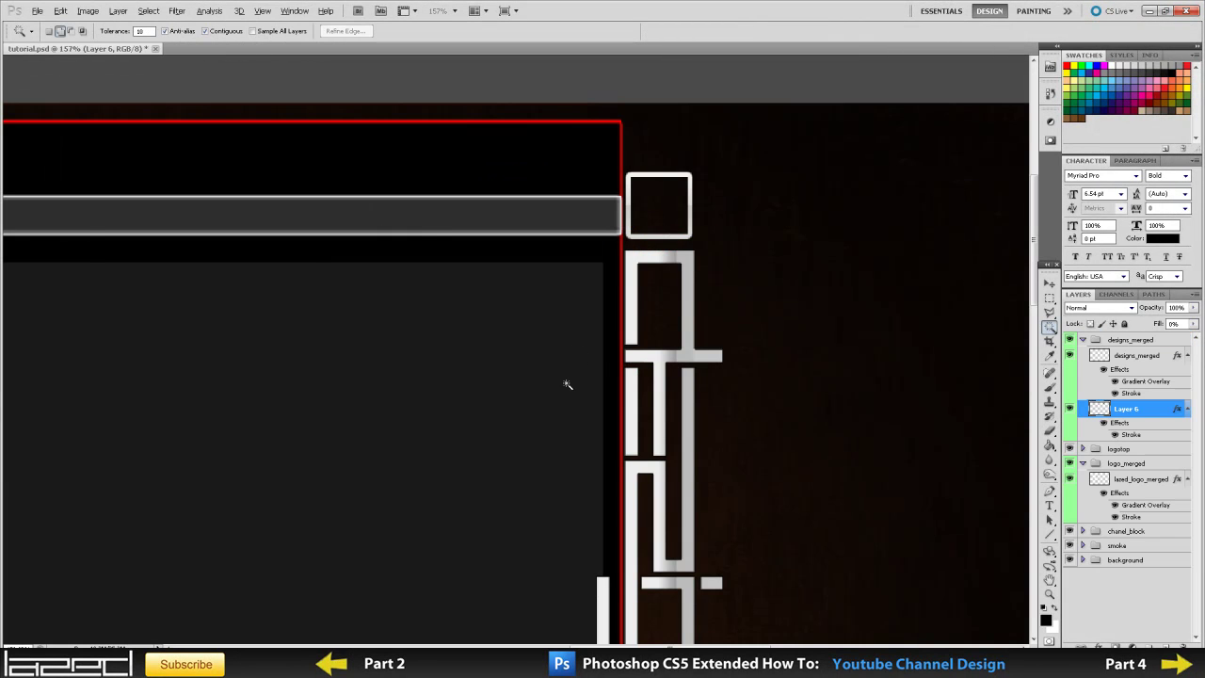
- Select Layer 6 and paste the copied Twitter bird above it as Layer 7
scroll(566, 384, down, 1)
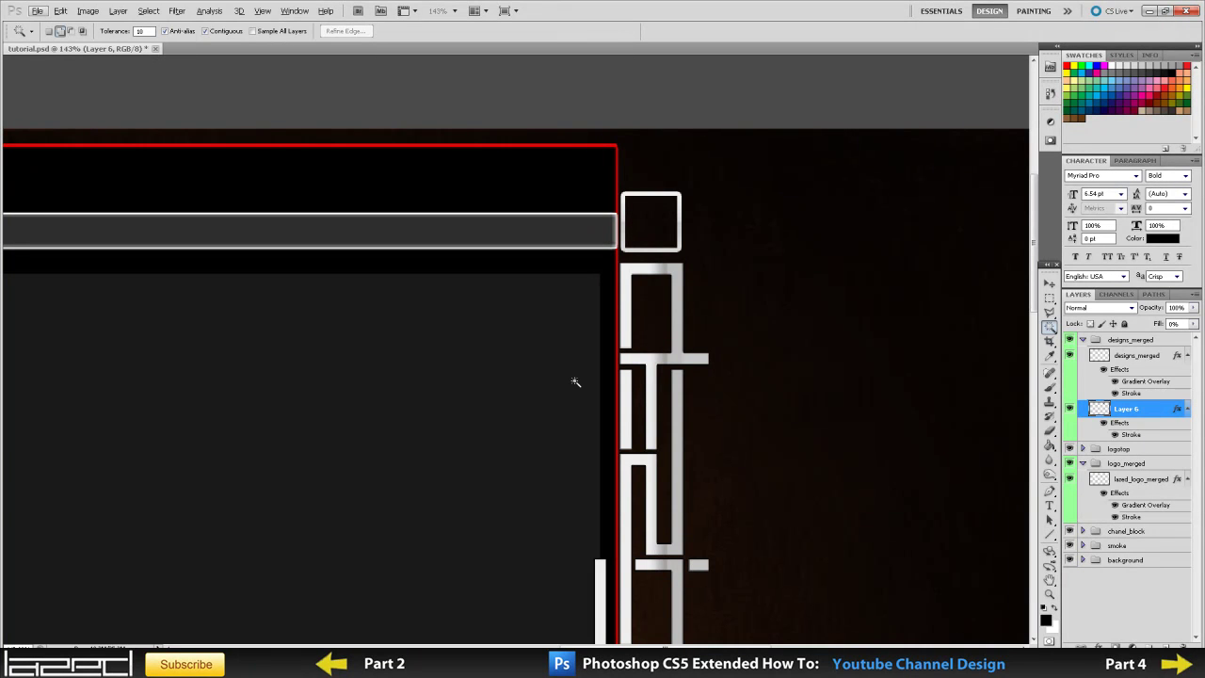
click(1134, 358)
click(1115, 411)
key(ctrl+v)
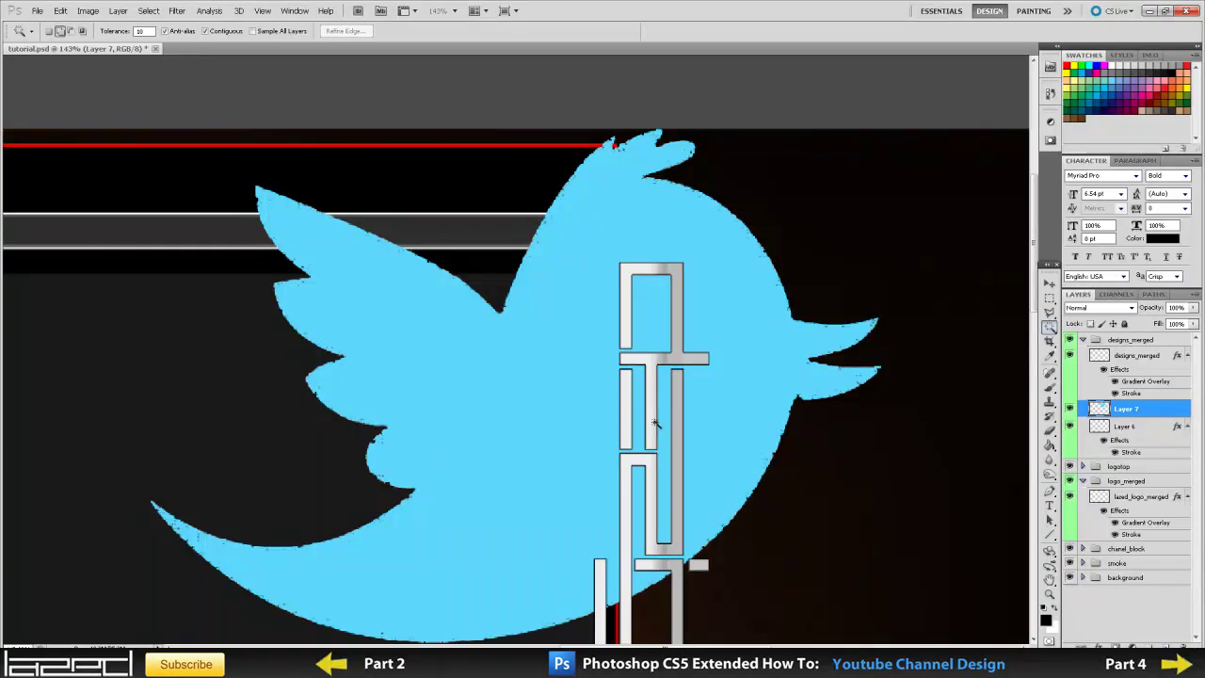
scroll(654, 428, down, 2)
- Move the Twitter bird left onto the dark main panel and scale it to about 18%
scroll(665, 516, down, 3)
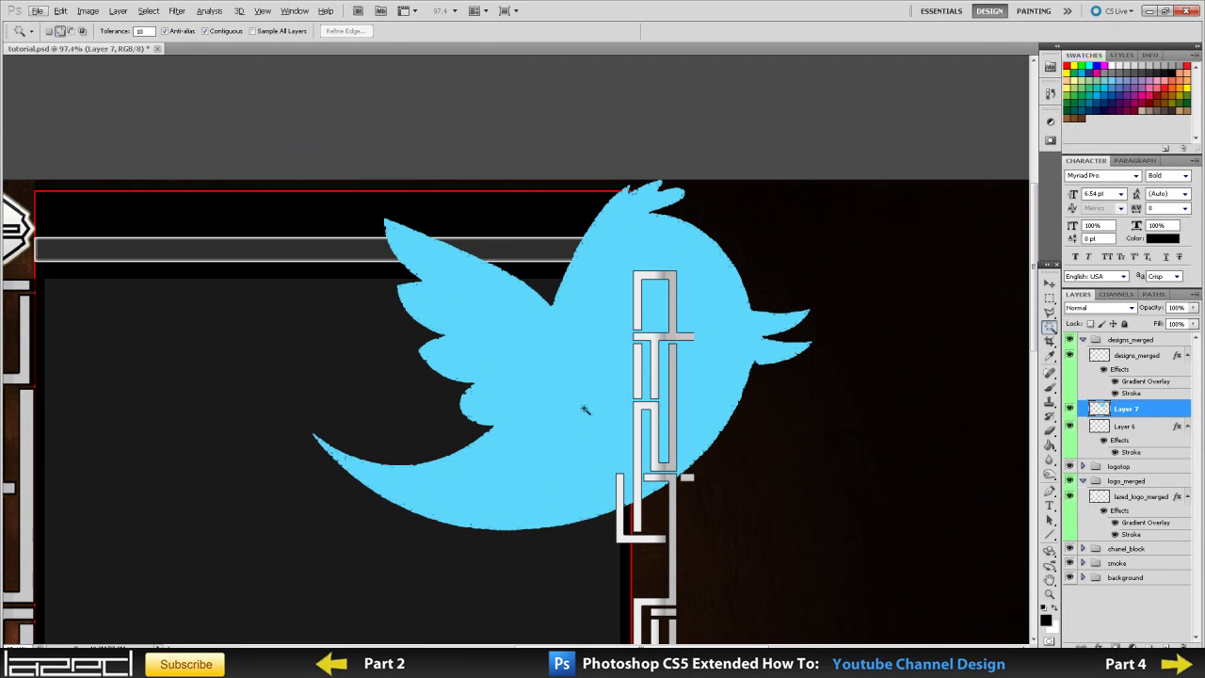
key(v)
key(alt+v)
key(Escape)
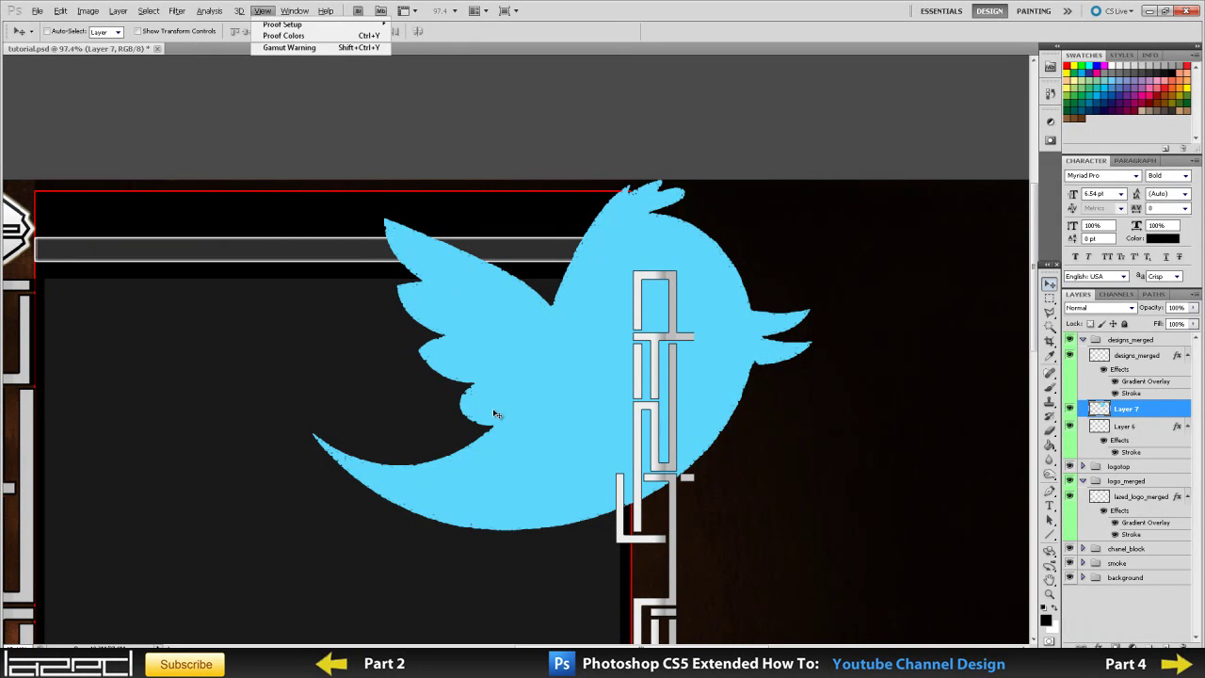
drag(559, 376, 470, 395)
key(ctrl+t)
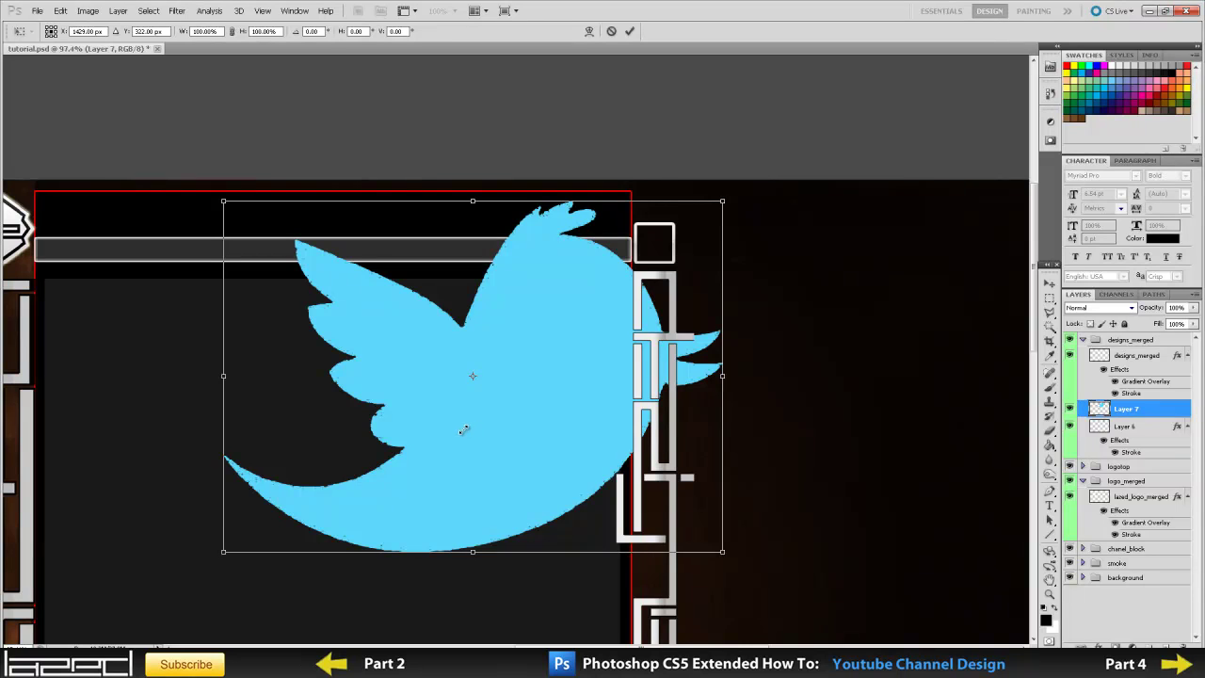
drag(450, 434, 316, 498)
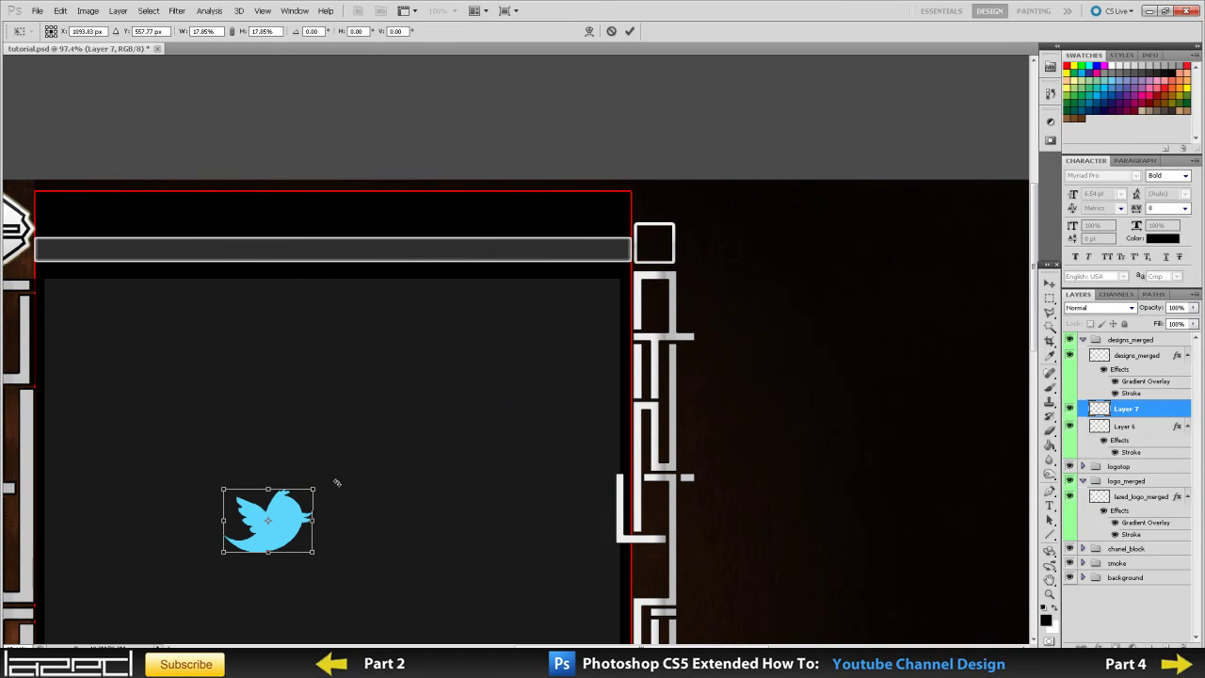
key(Return)
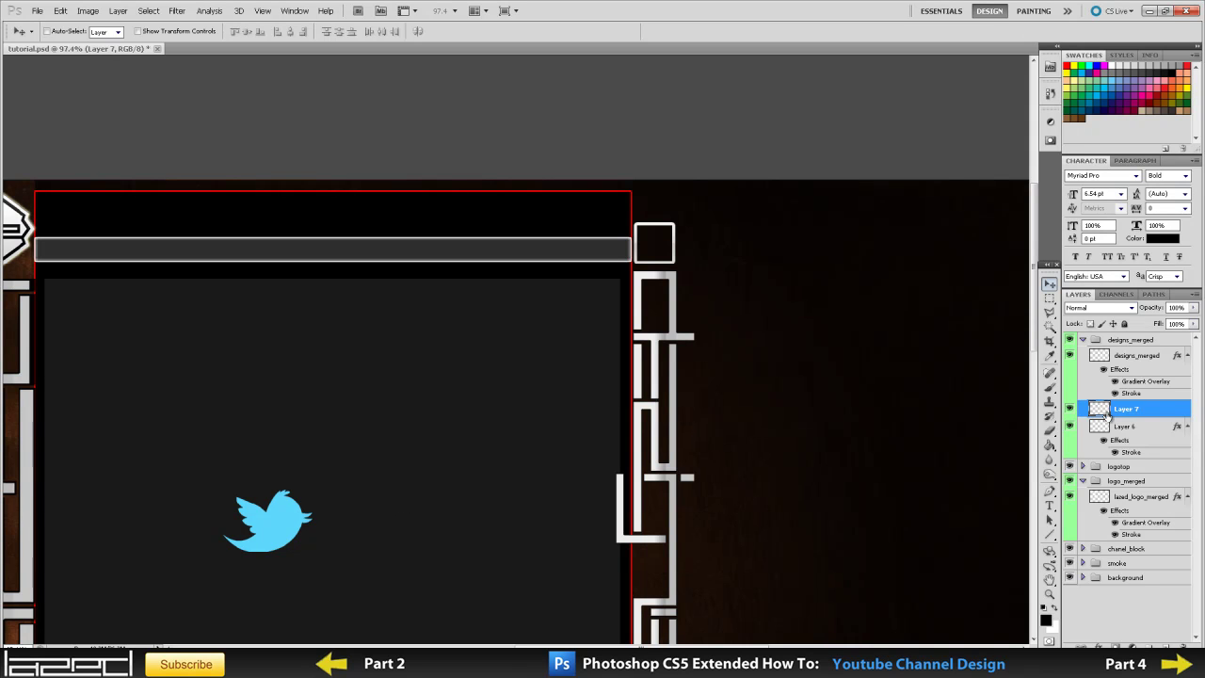
- Give Layer 7 a Gradient Overlay using the iPhone Keyboard 1 preset
double_click(1153, 408)
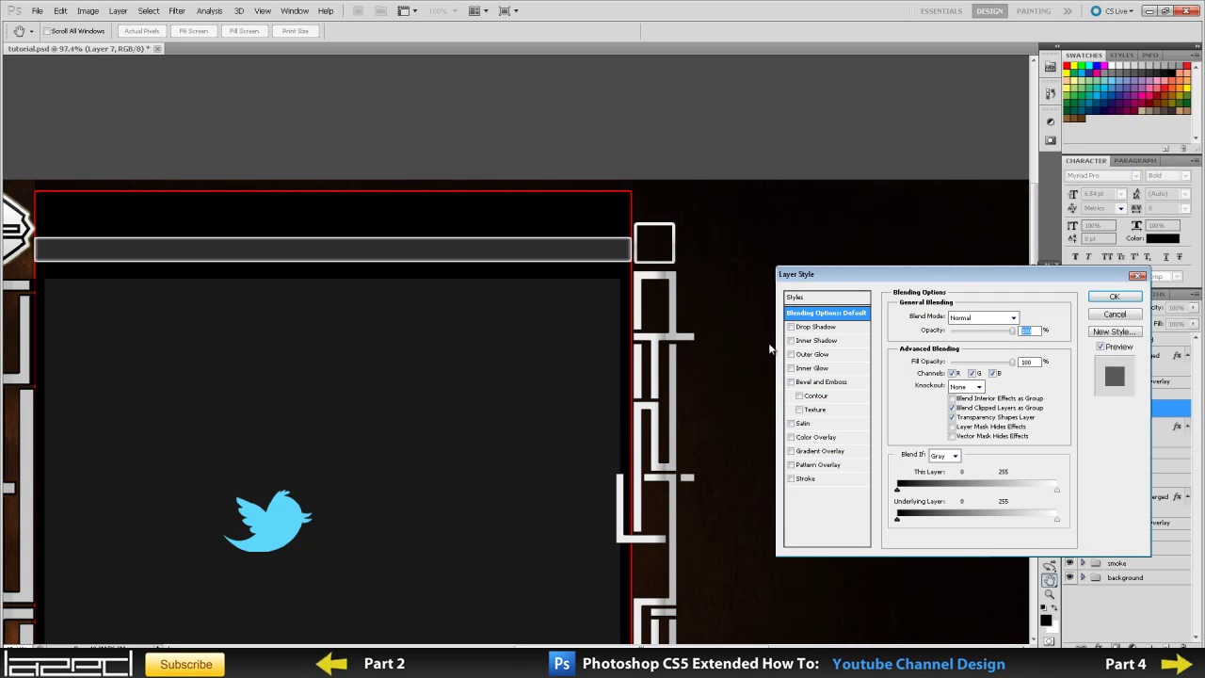
click(817, 451)
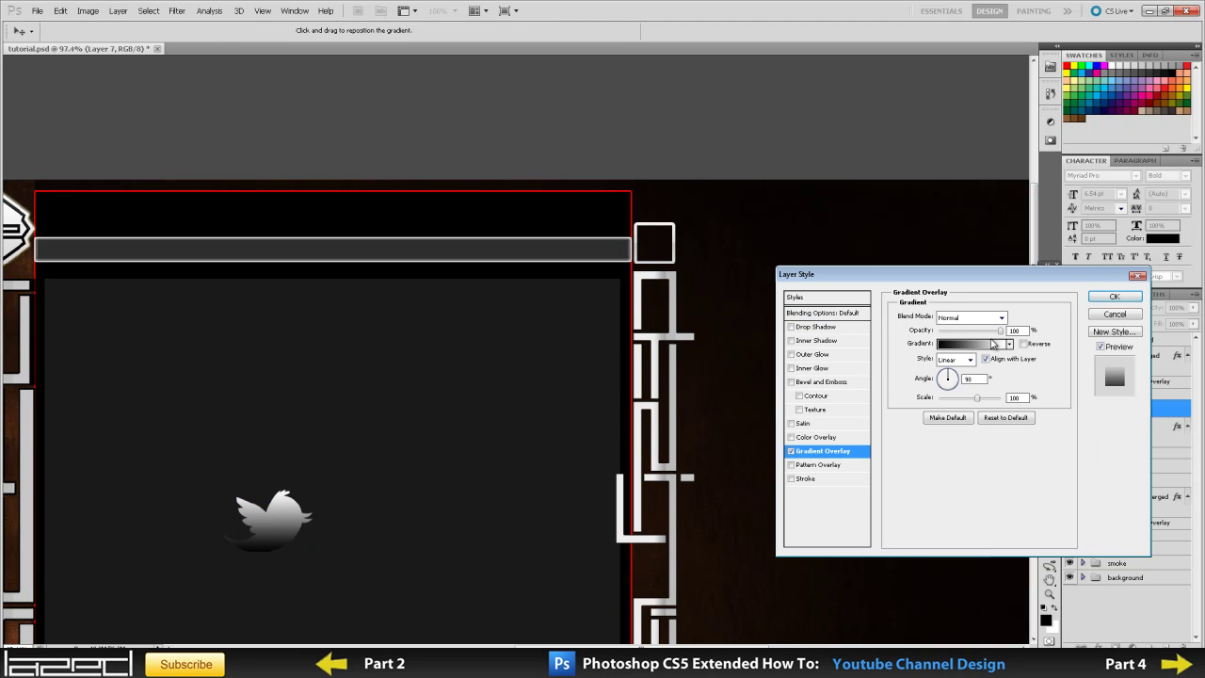
click(991, 345)
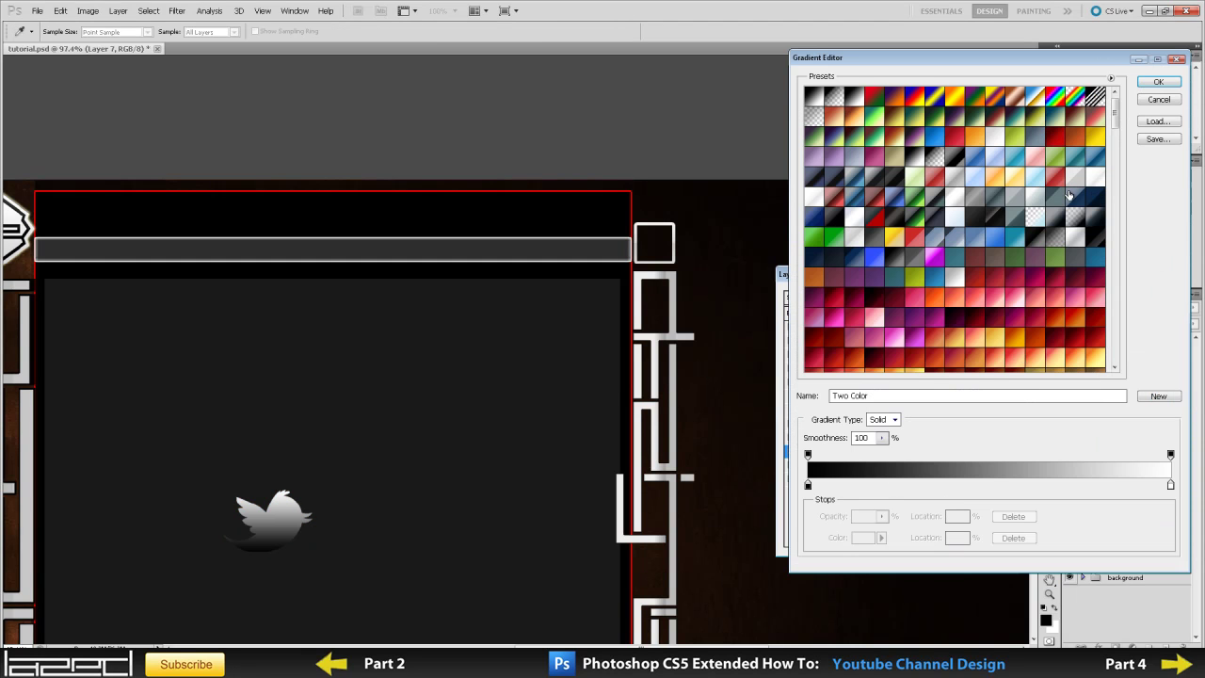
click(1075, 239)
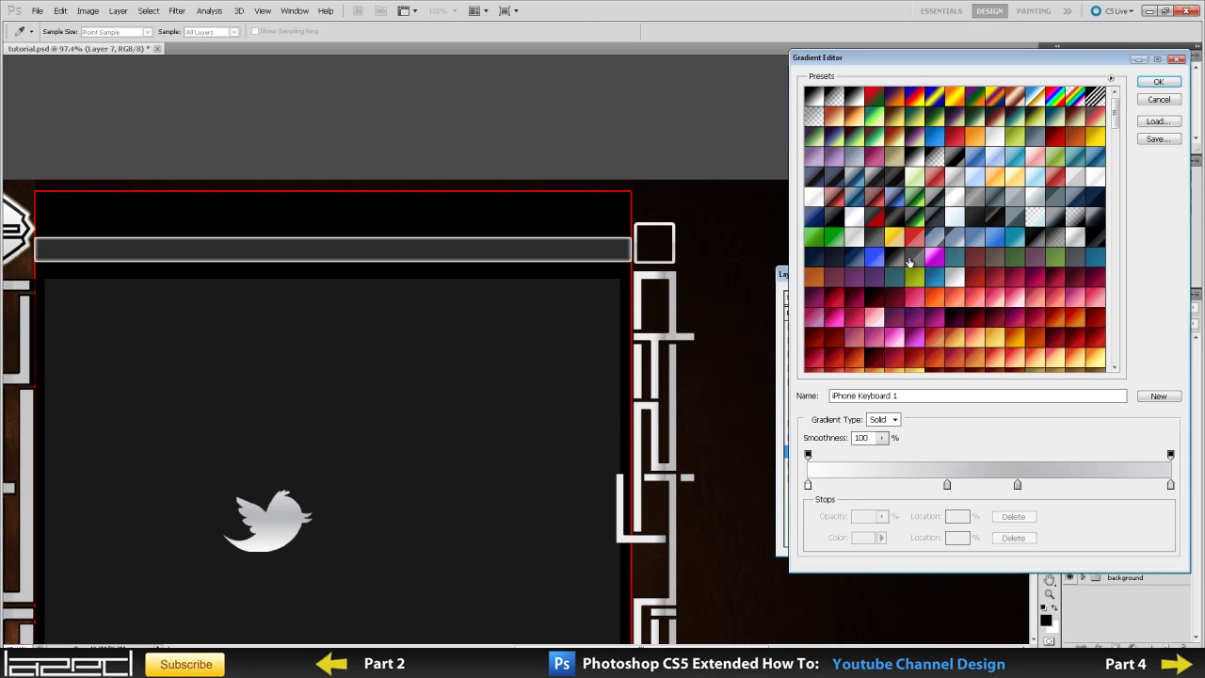
click(854, 239)
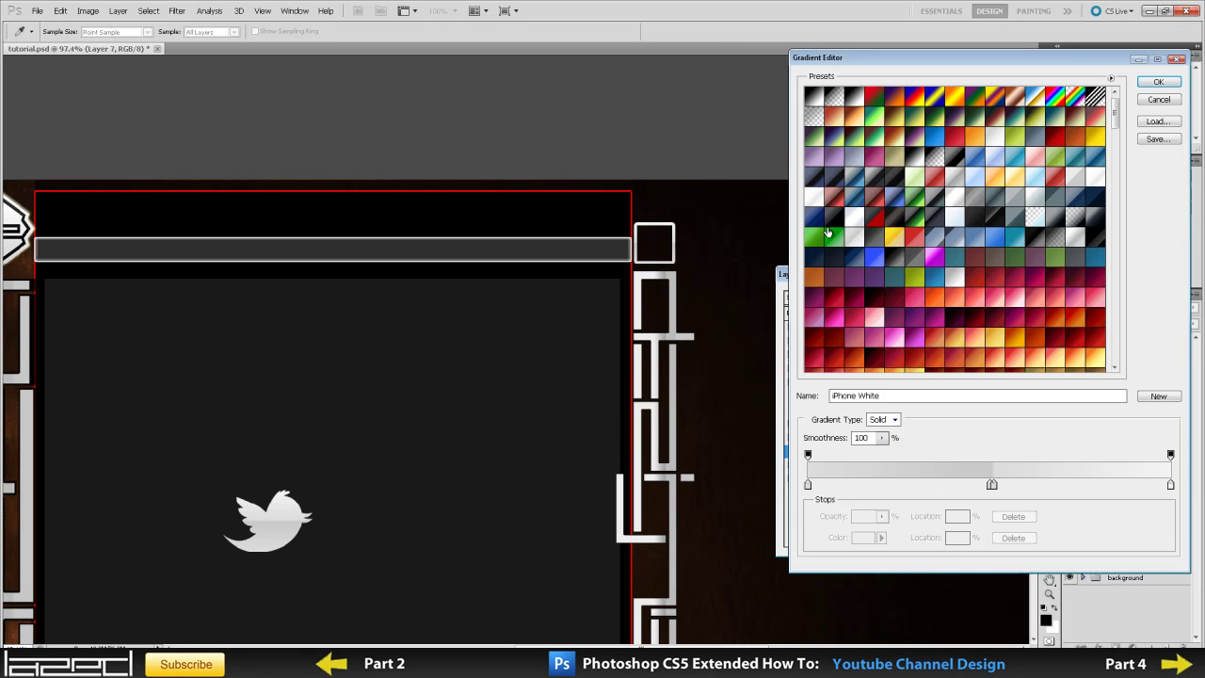
click(1071, 242)
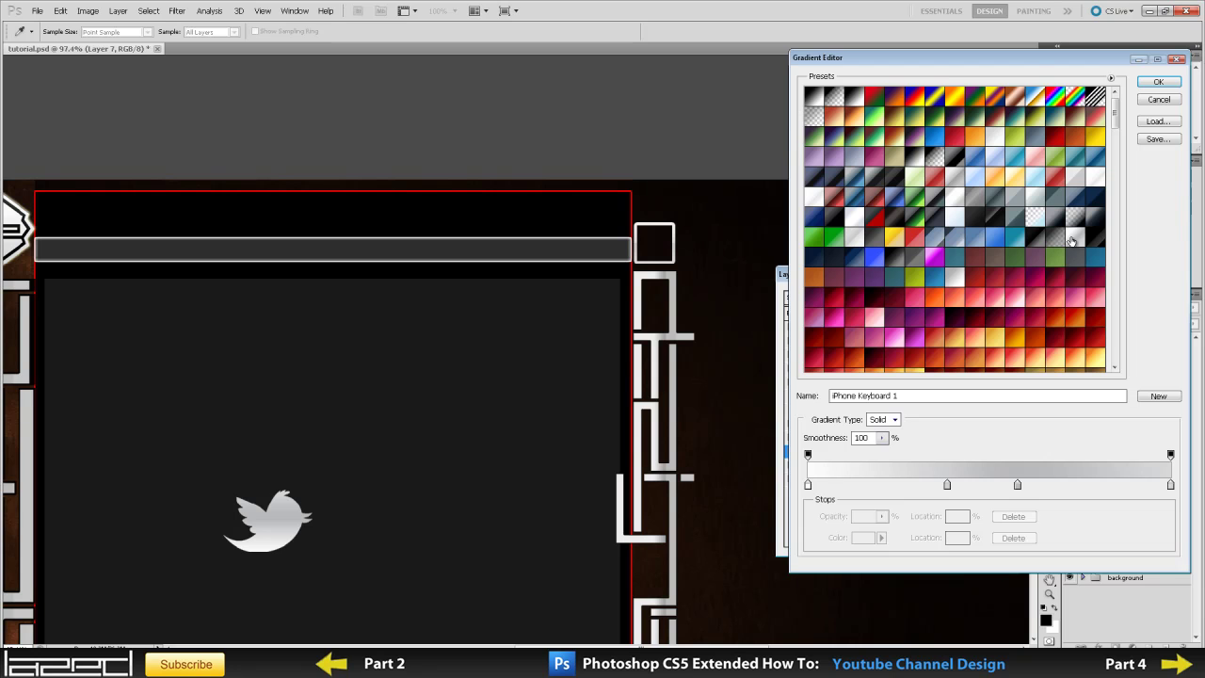
click(1159, 82)
- Add a 1 px Stroke outline to the bird and apply the layer style
click(807, 479)
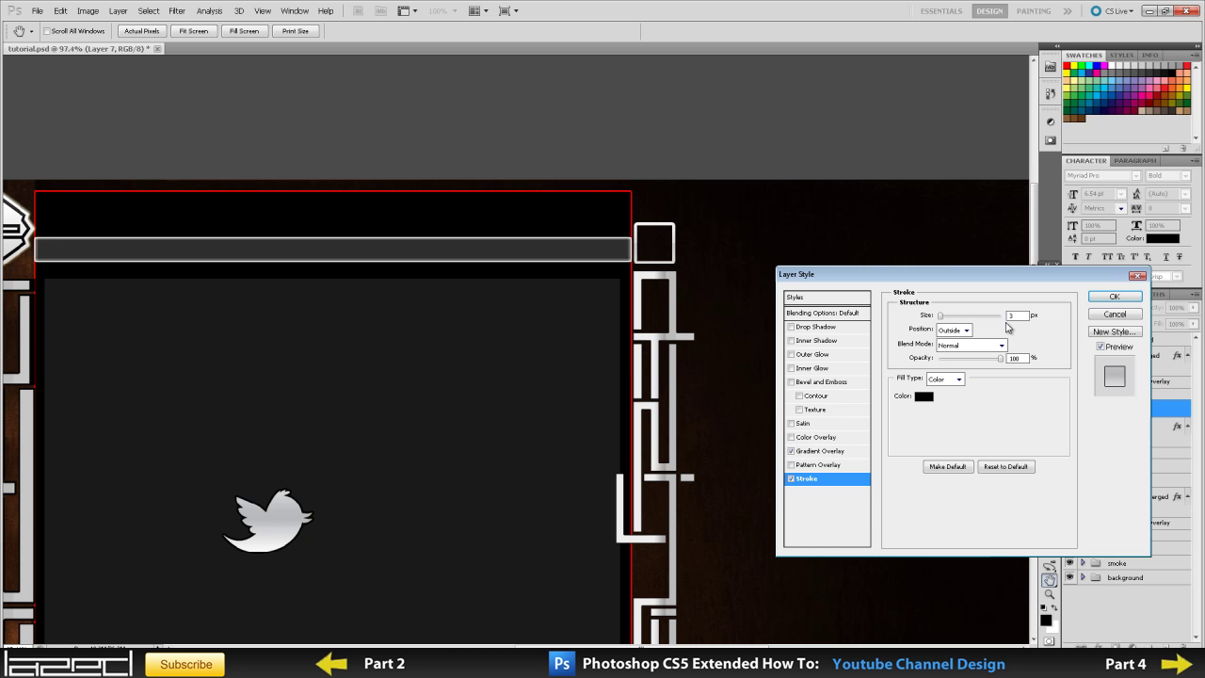
text(1)
click(1113, 296)
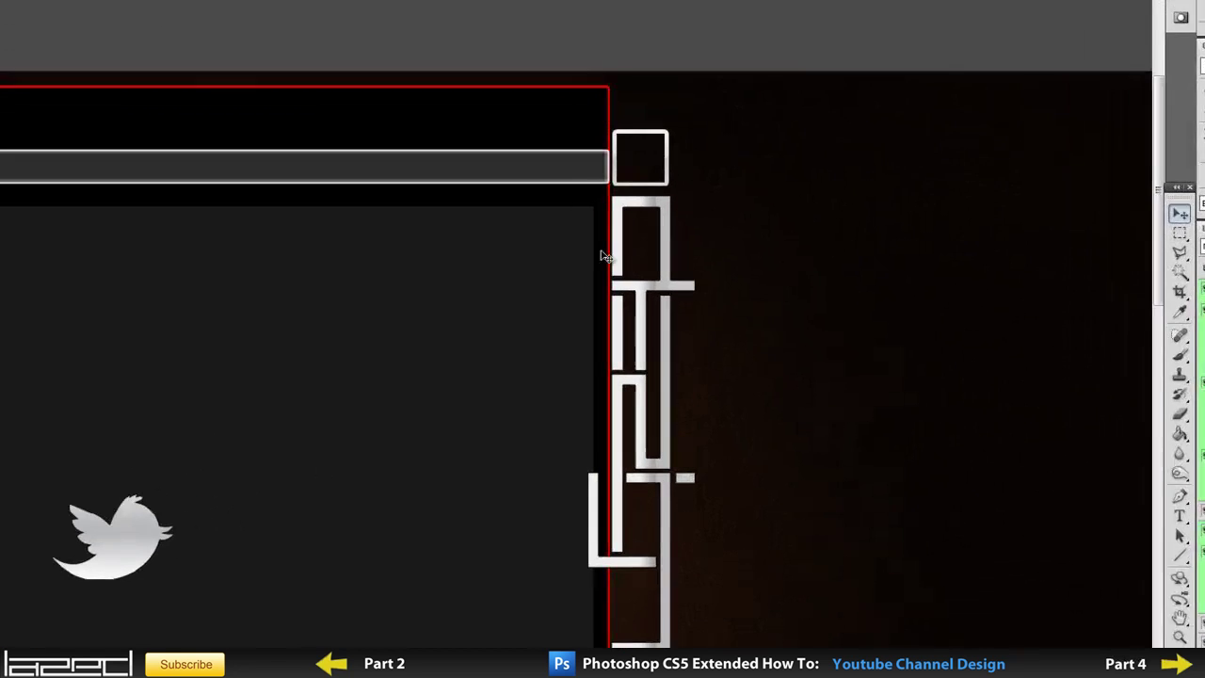
- Move the bird onto the small square, scale it to half, and nudge it into the centre
drag(62, 541, 639, 123)
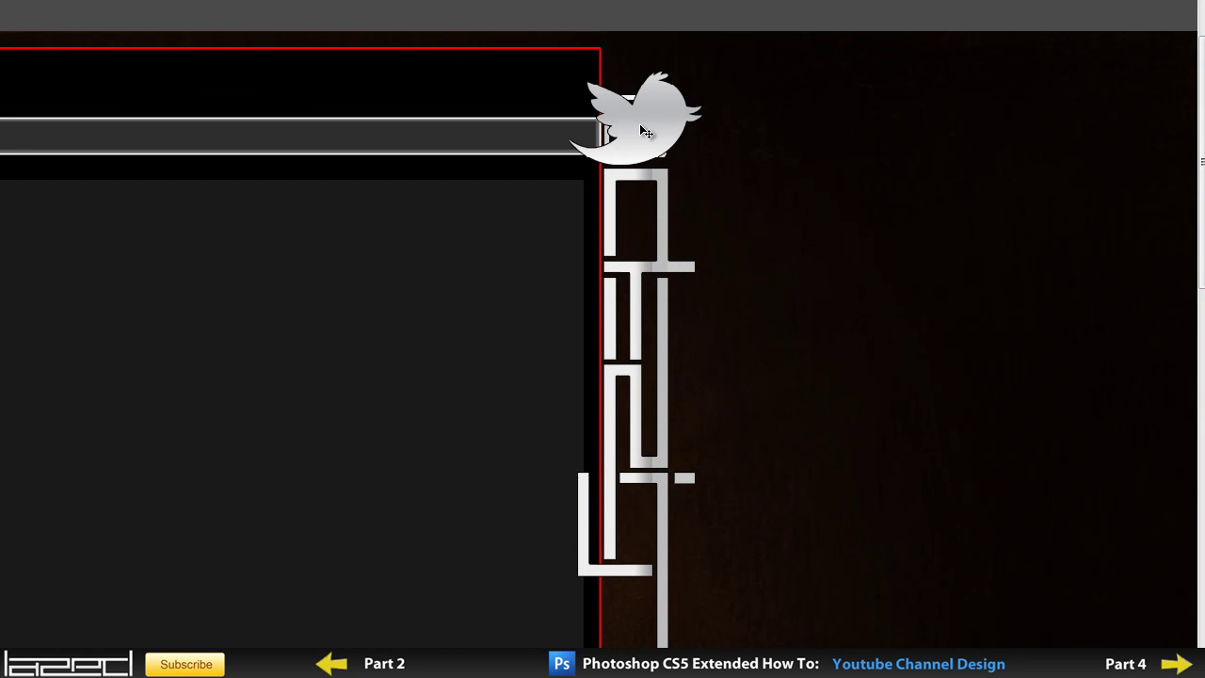
scroll(701, 141, up, 1)
scroll(602, 27, up, 2)
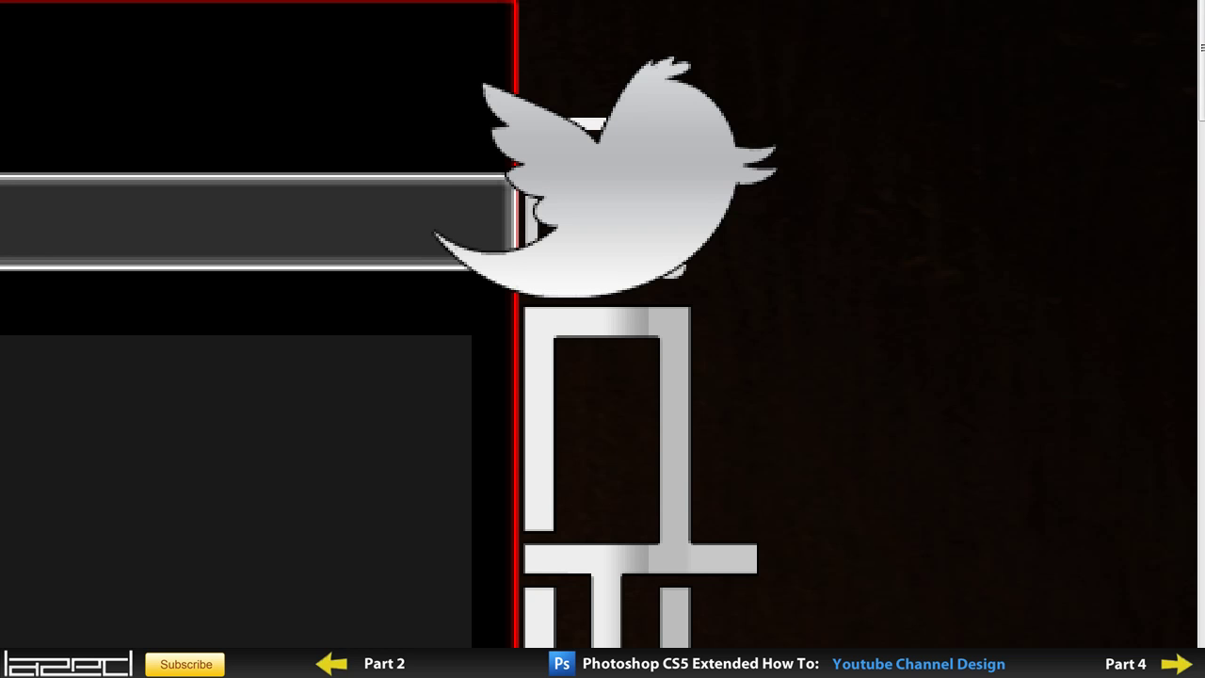
key(ctrl+t)
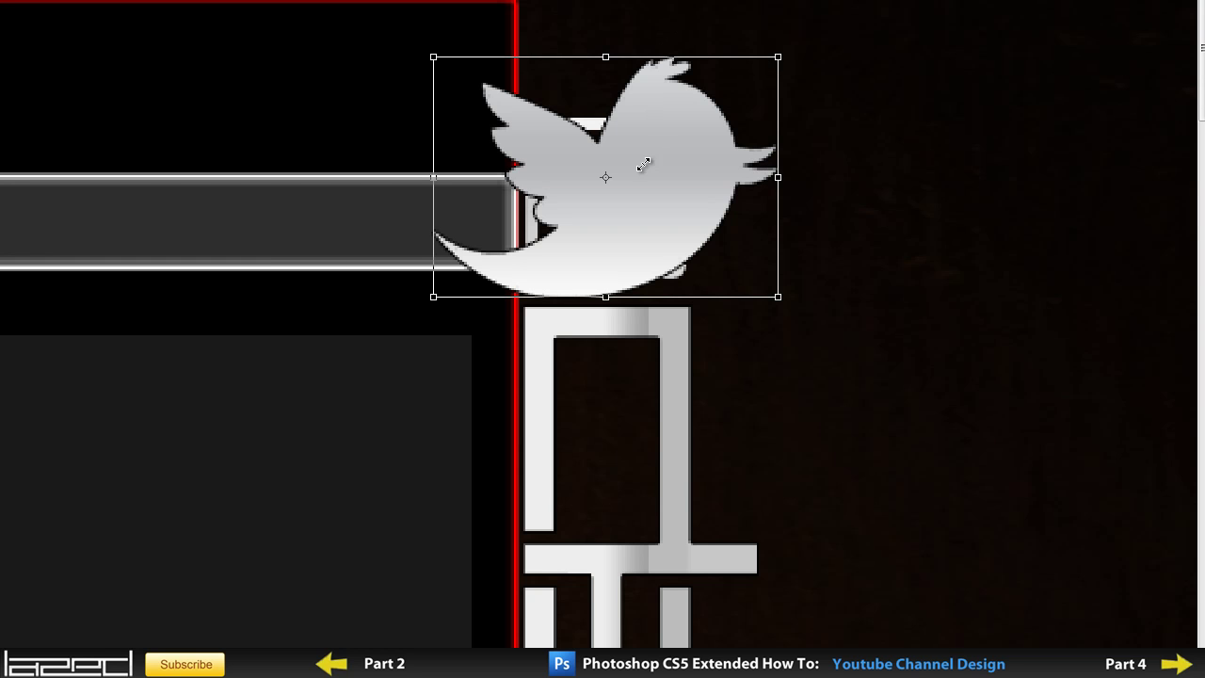
drag(637, 173, 555, 209)
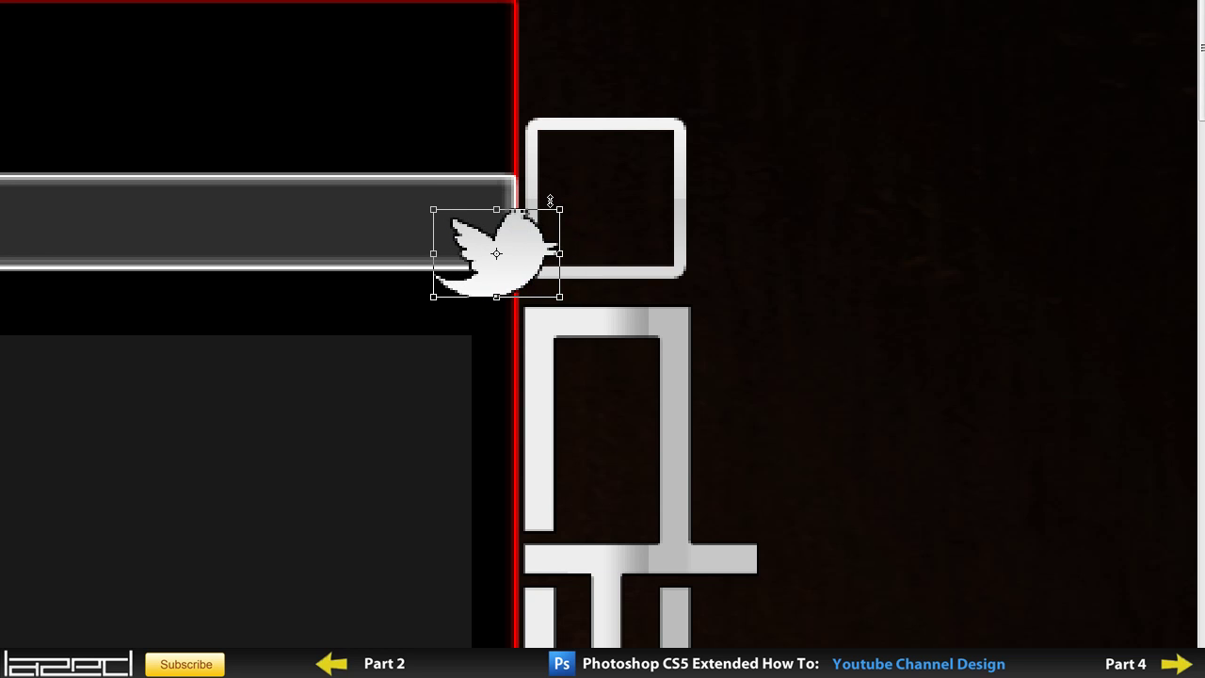
key(Return)
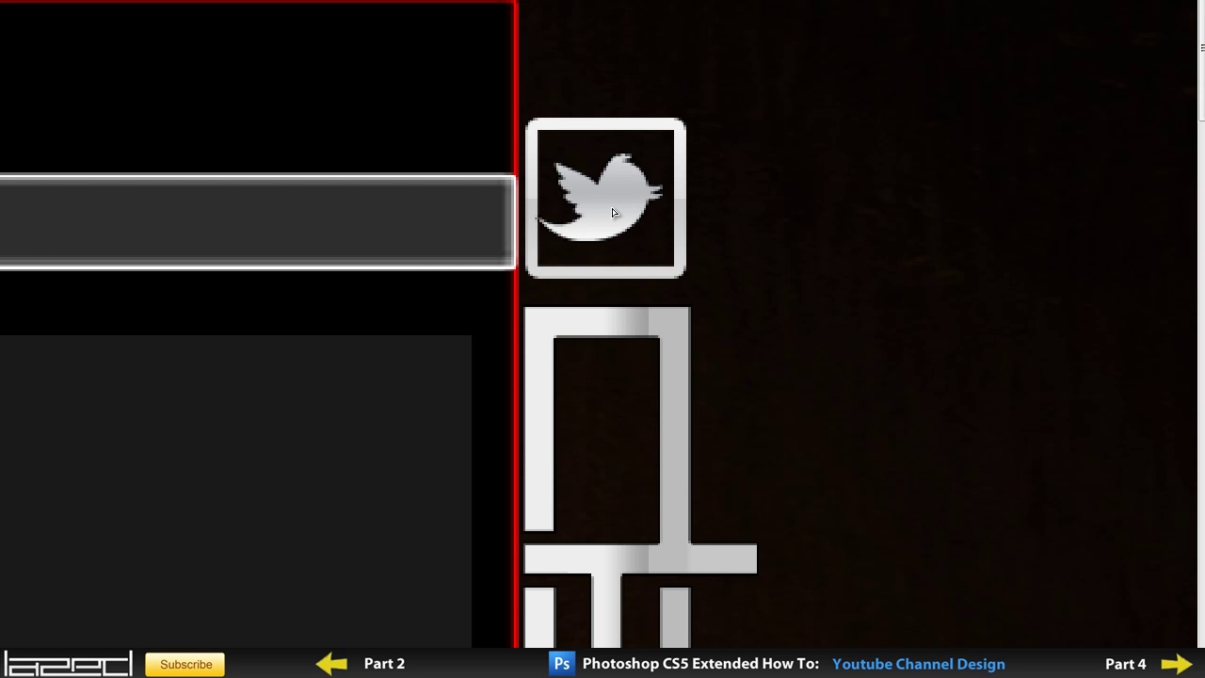
drag(613, 216, 615, 217)
key(Right)
key(Right)
key(Right)
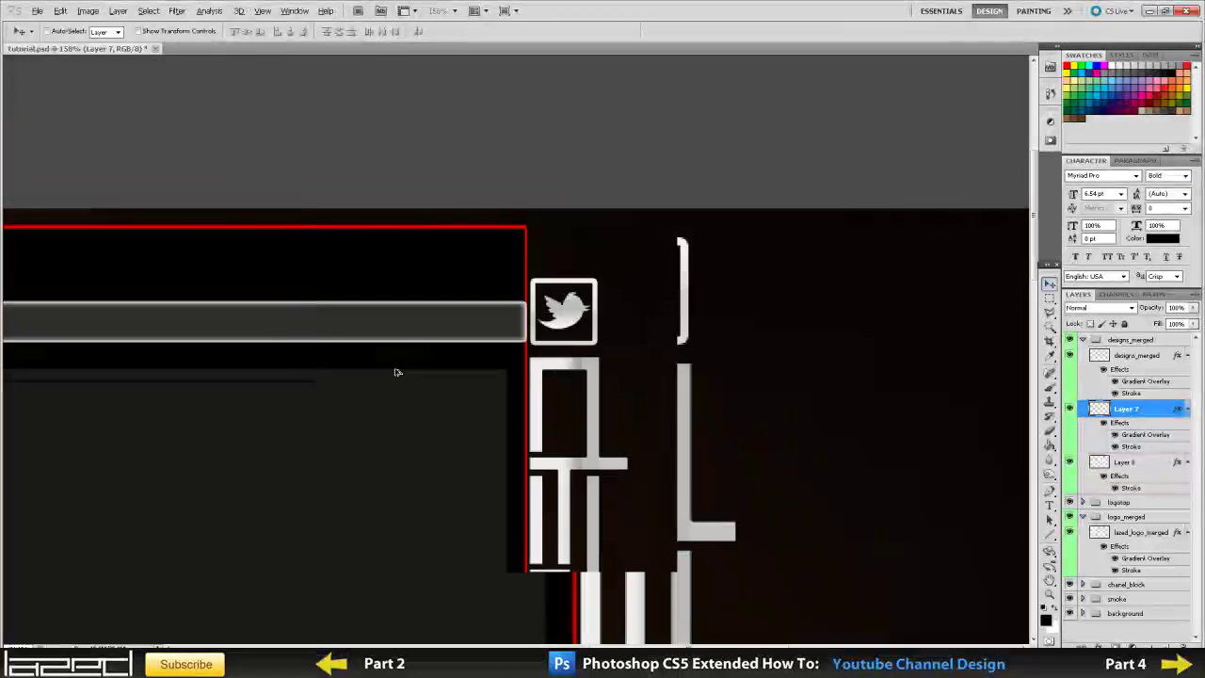
- Swap Layer 7's silver Gradient Overlay for a bright orange-red preset, then zoom out
scroll(336, 439, down, 2)
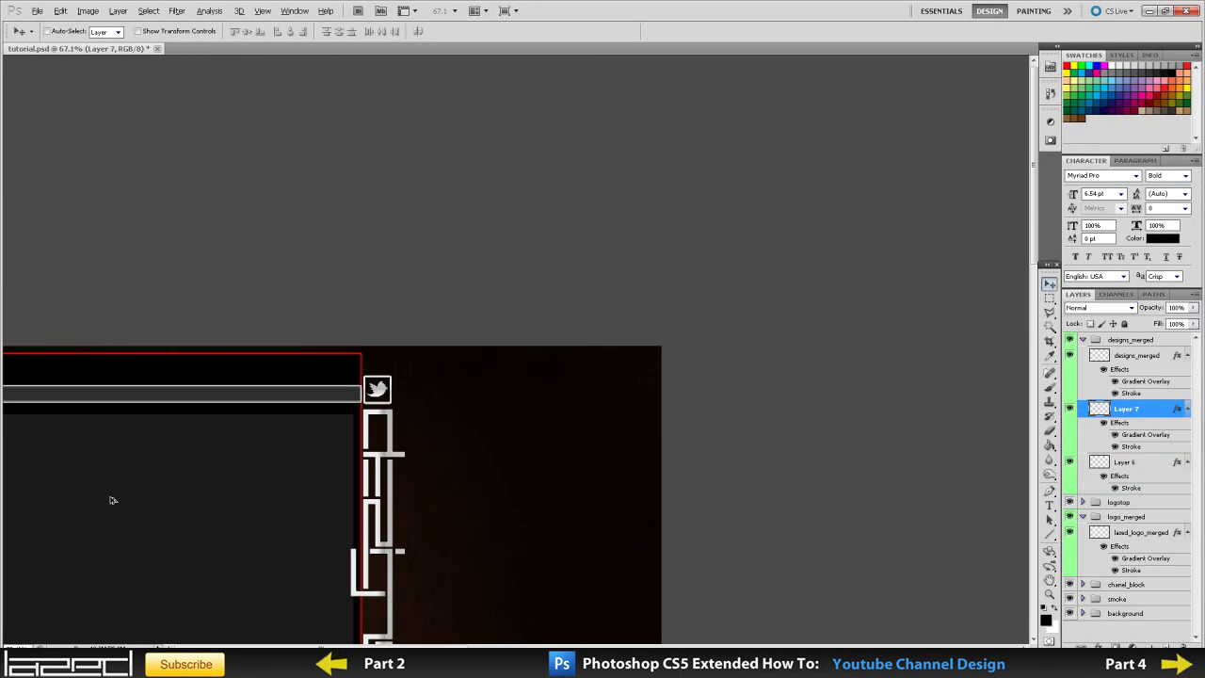
scroll(317, 437, down, 1)
scroll(766, 100, up, 3)
scroll(764, 64, up, 3)
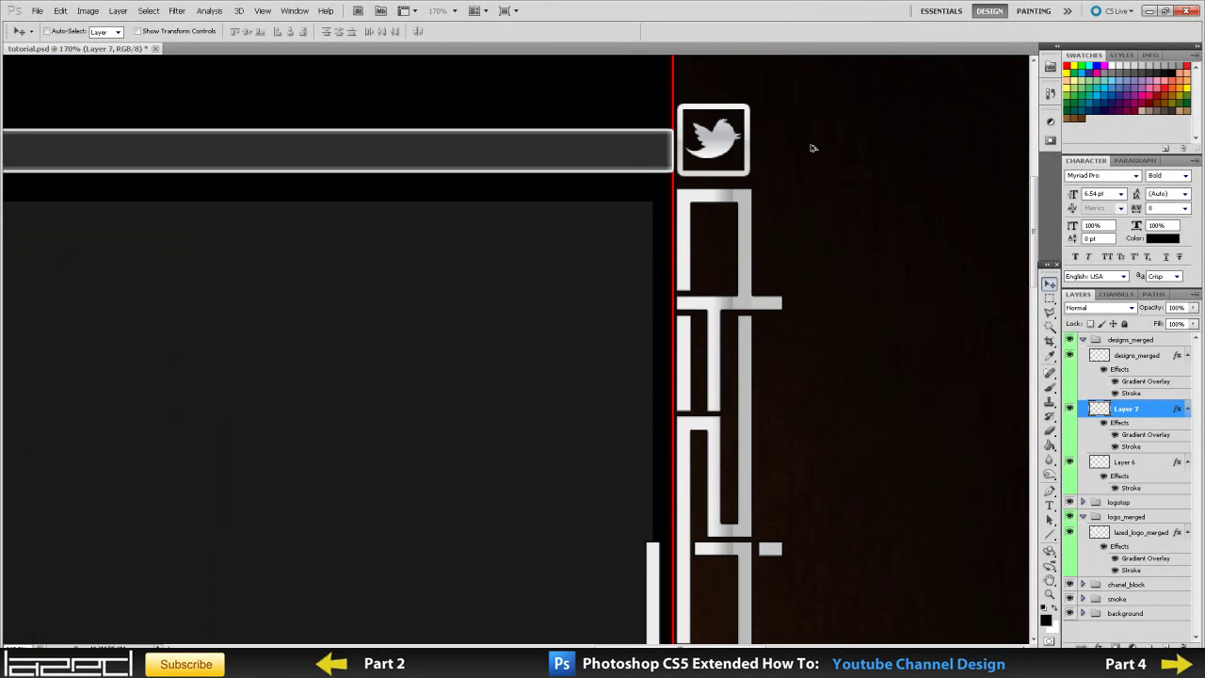
scroll(757, 291, up, 2)
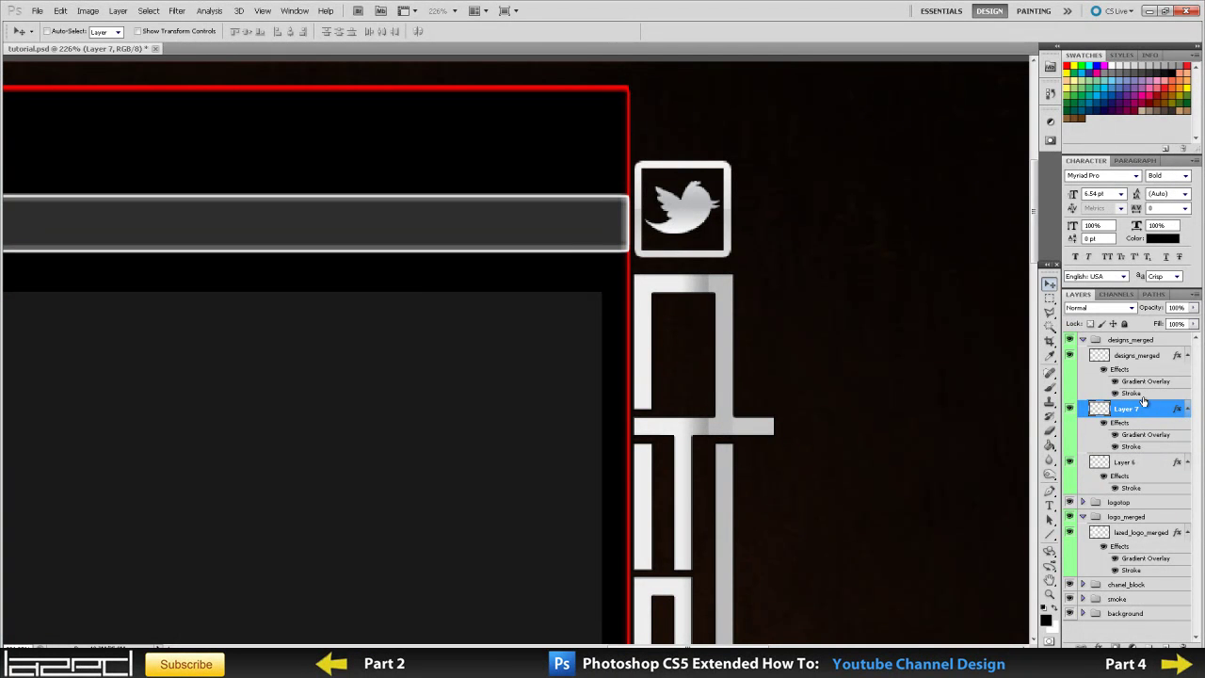
ctrl+click(1140, 463)
click(1130, 419)
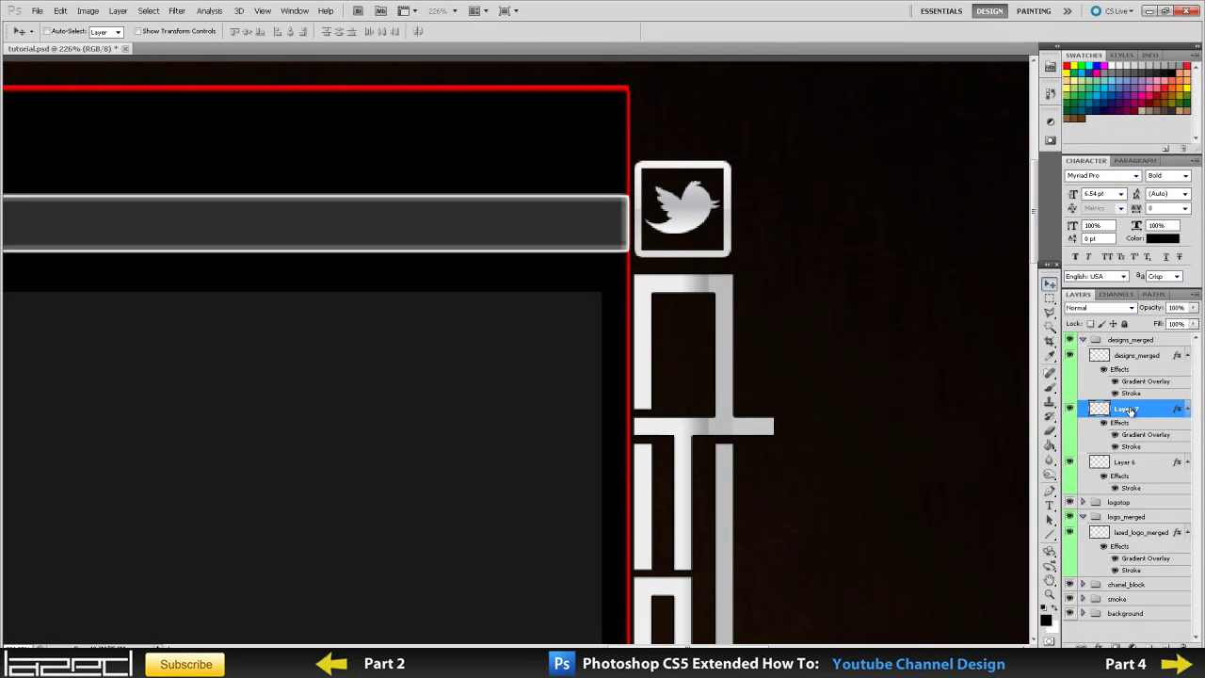
double_click(1138, 434)
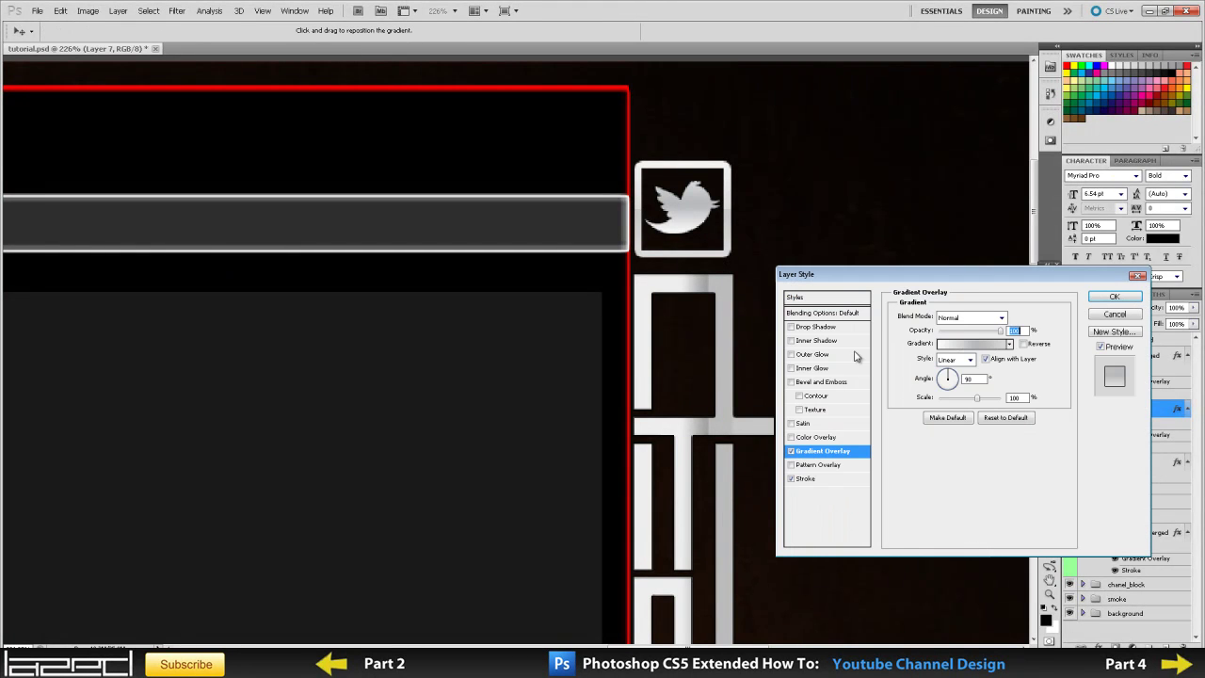
click(989, 346)
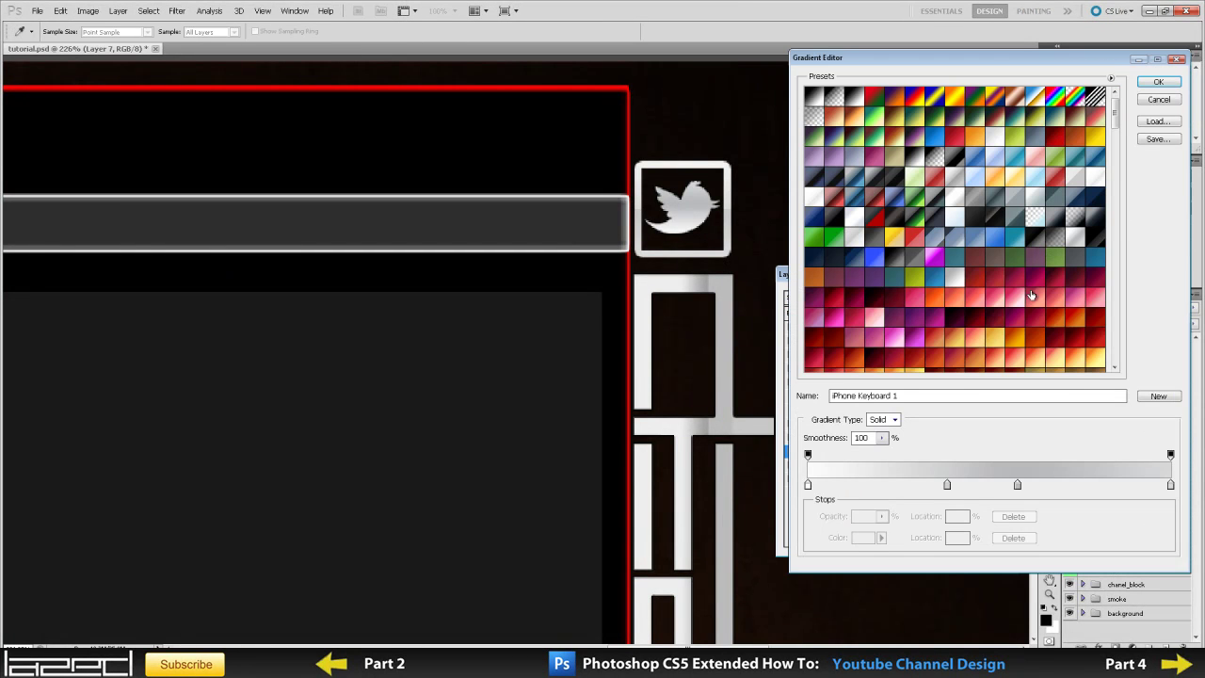
click(979, 279)
click(988, 283)
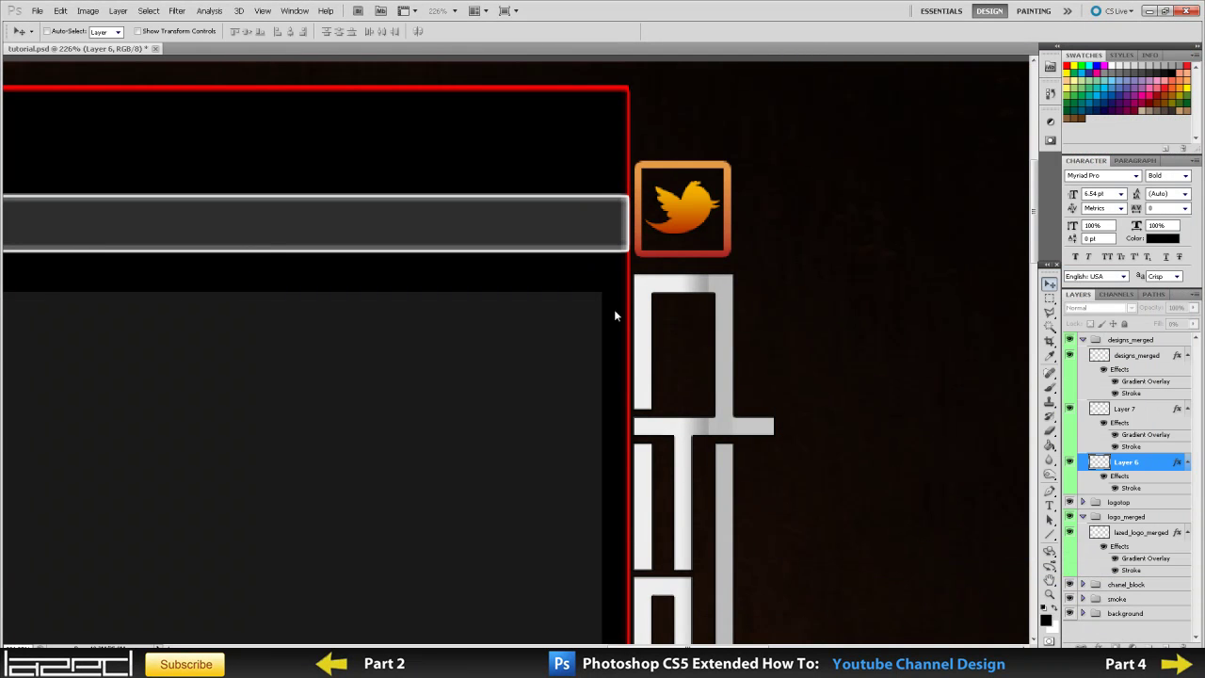
drag(615, 310, 215, 480)
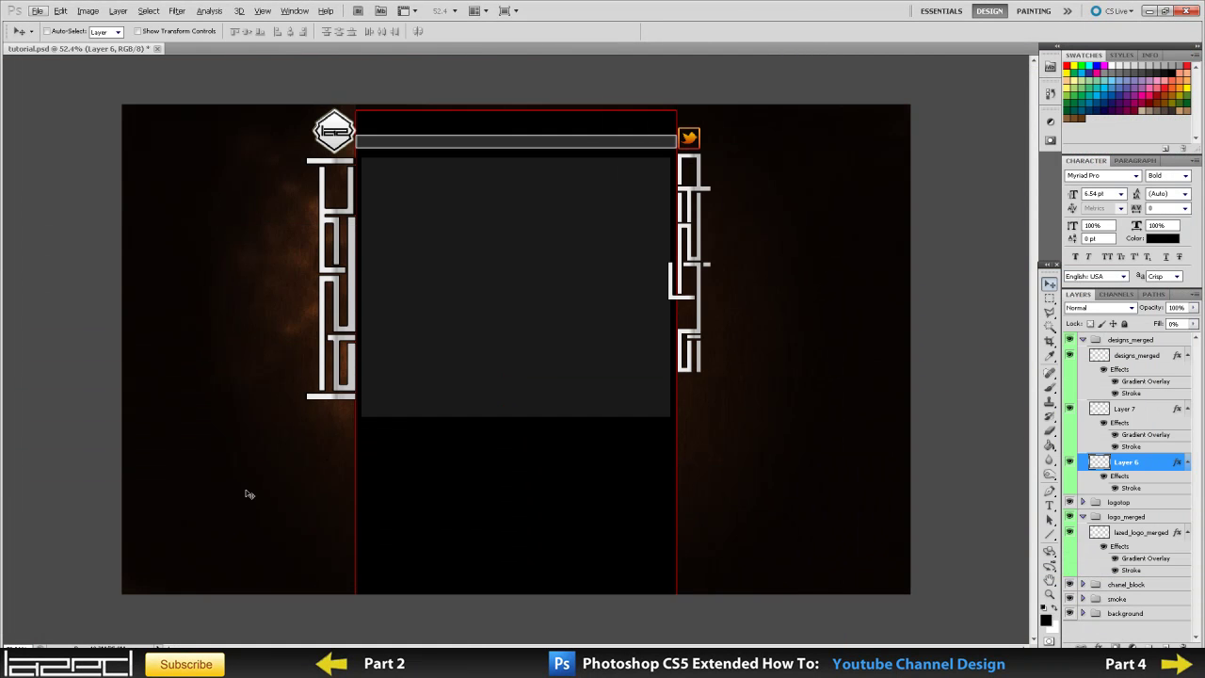
- Scale the Facebook and Twitter button layers down together and nudge them right
drag(500, 390, 743, 136)
scroll(991, 390, down, 1)
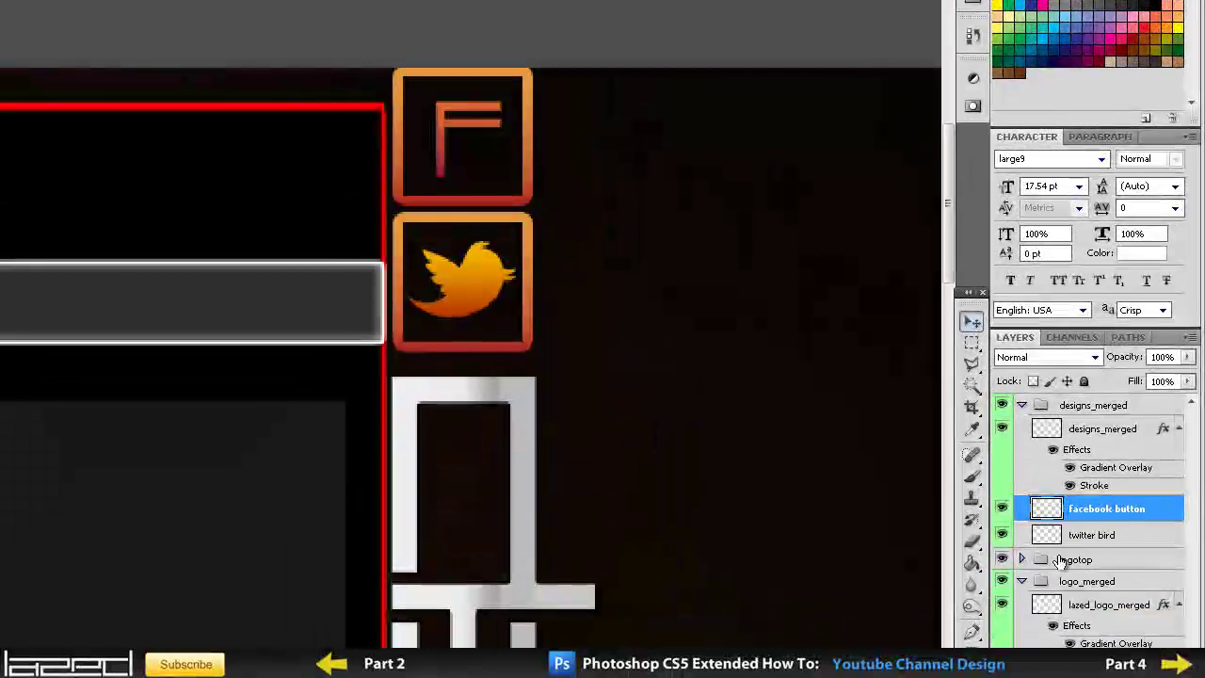
shift+click(1097, 535)
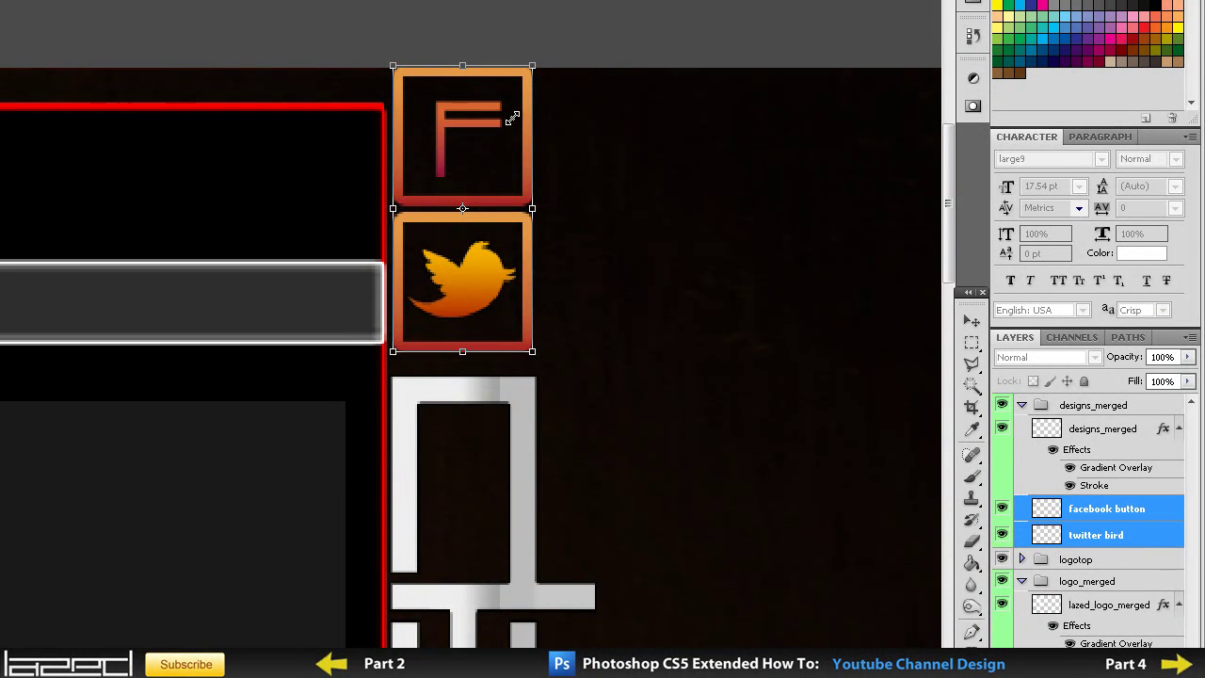
drag(513, 117, 513, 116)
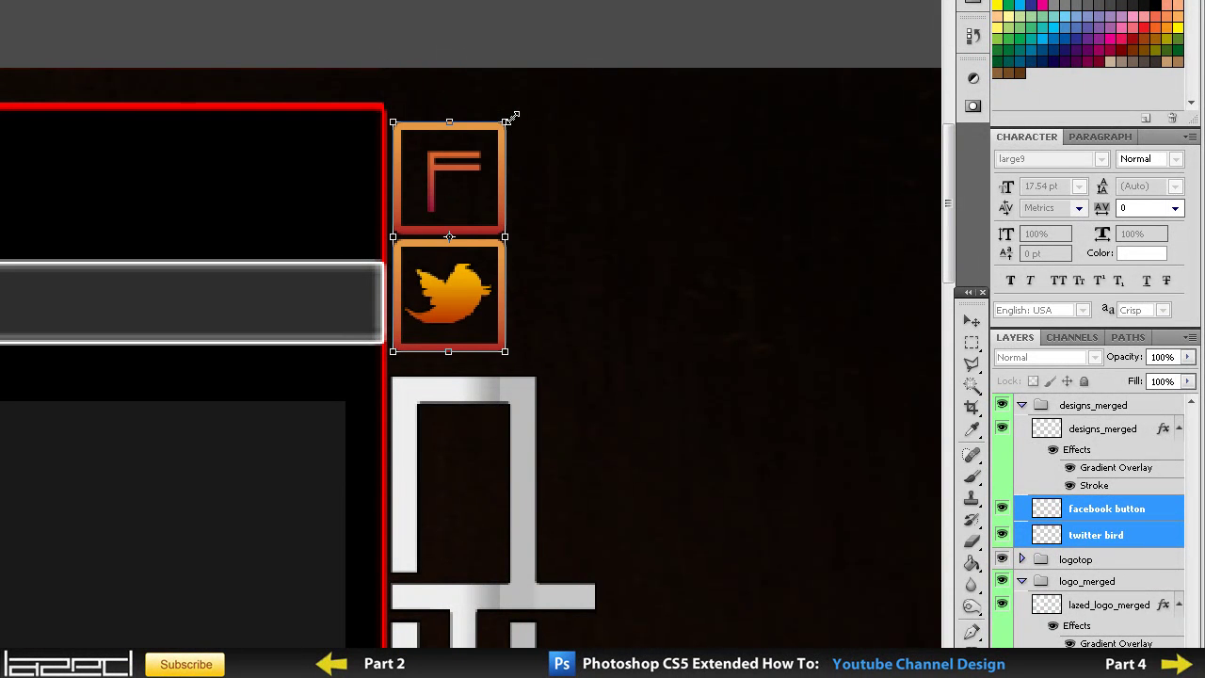
key(Return)
key(v)
key(Right)
key(Right)
key(Right)
key(Right)
key(Right)
key(Right)
key(Right)
key(Right)
key(Right)
key(Right)
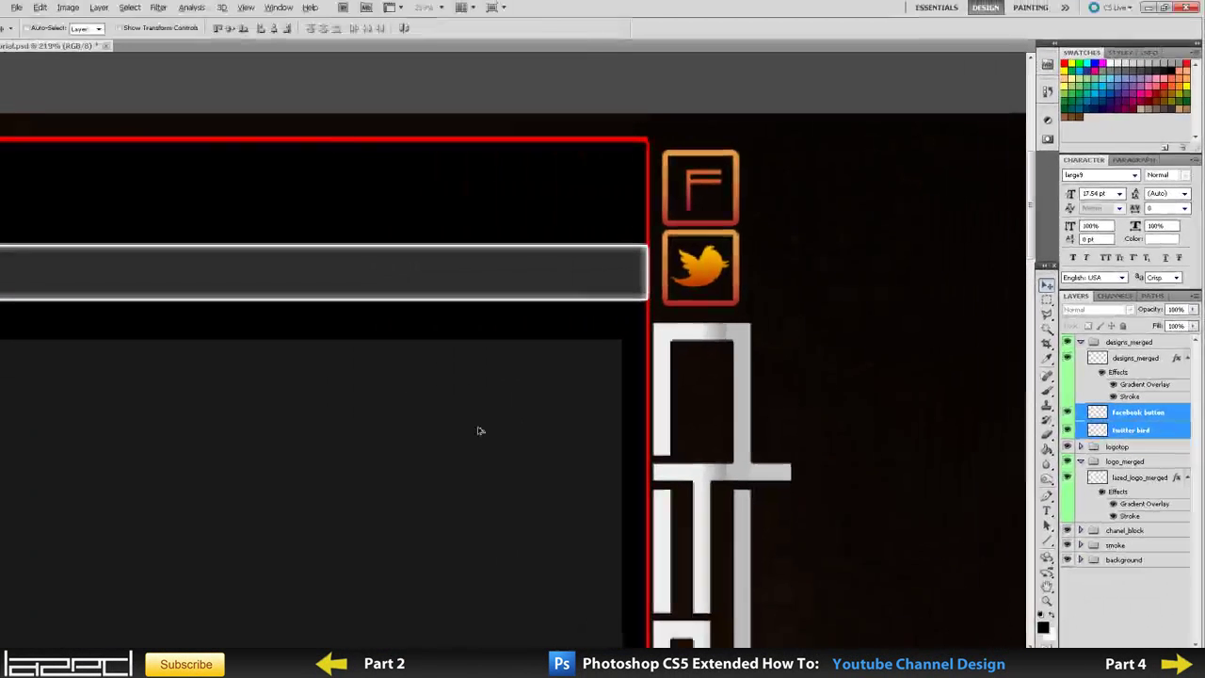
scroll(478, 430, down, 6)
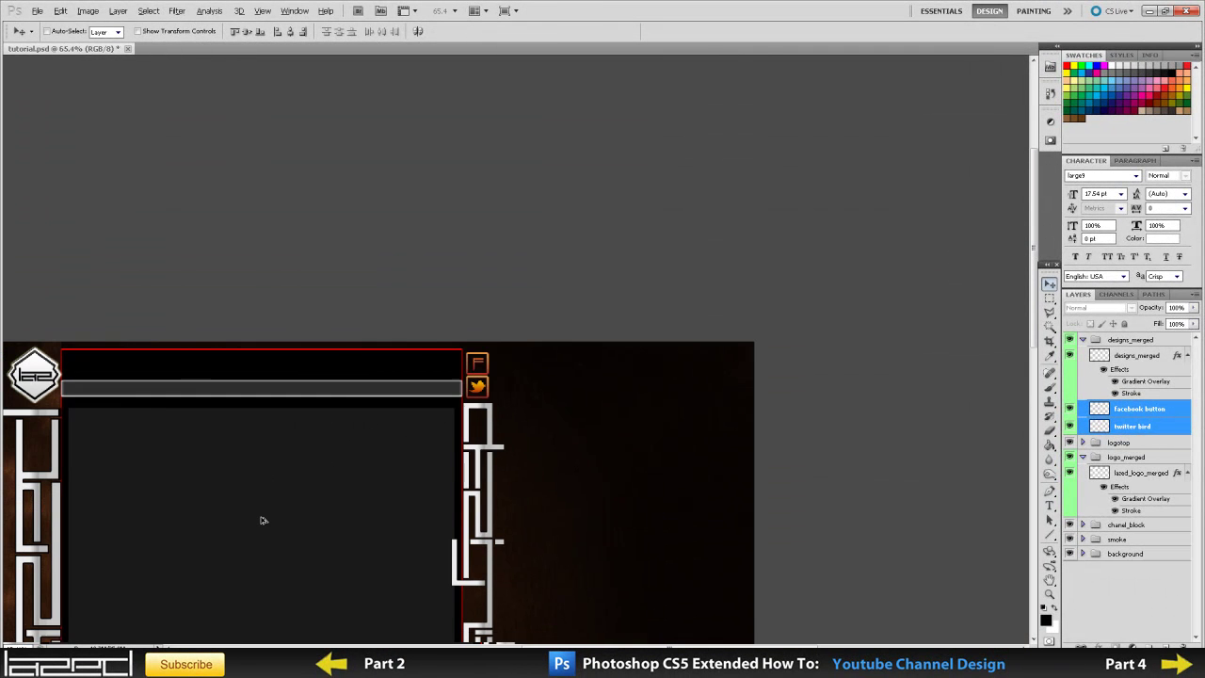
scroll(263, 520, down, 4)
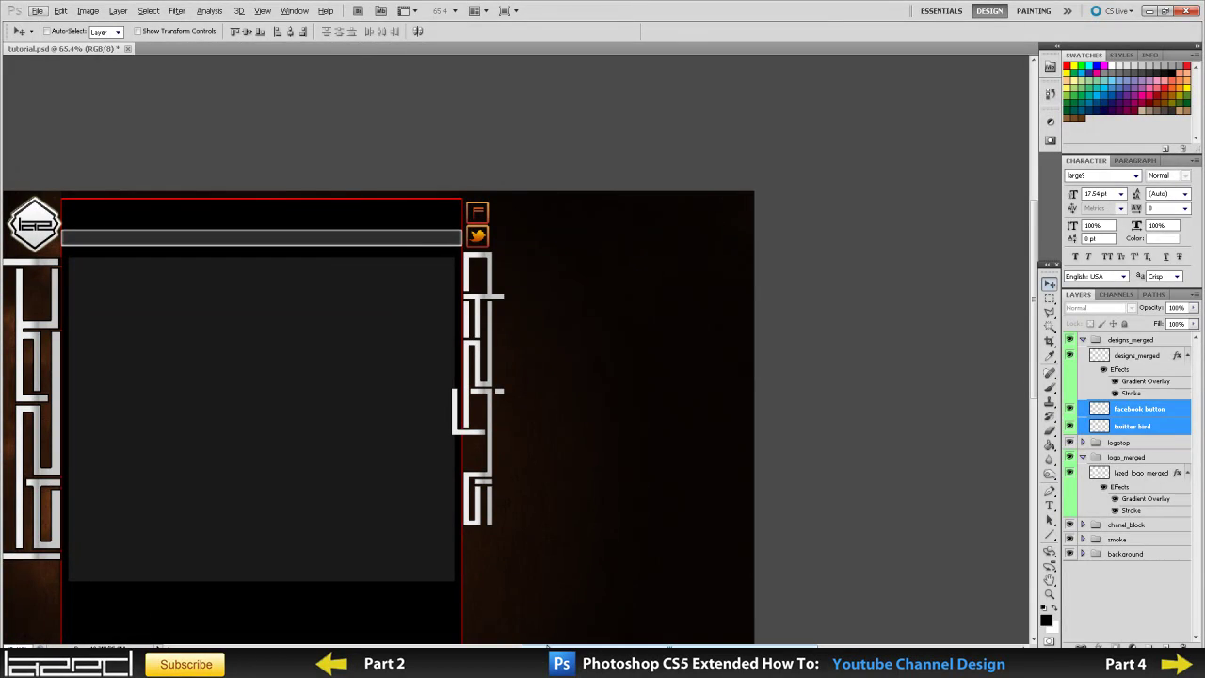